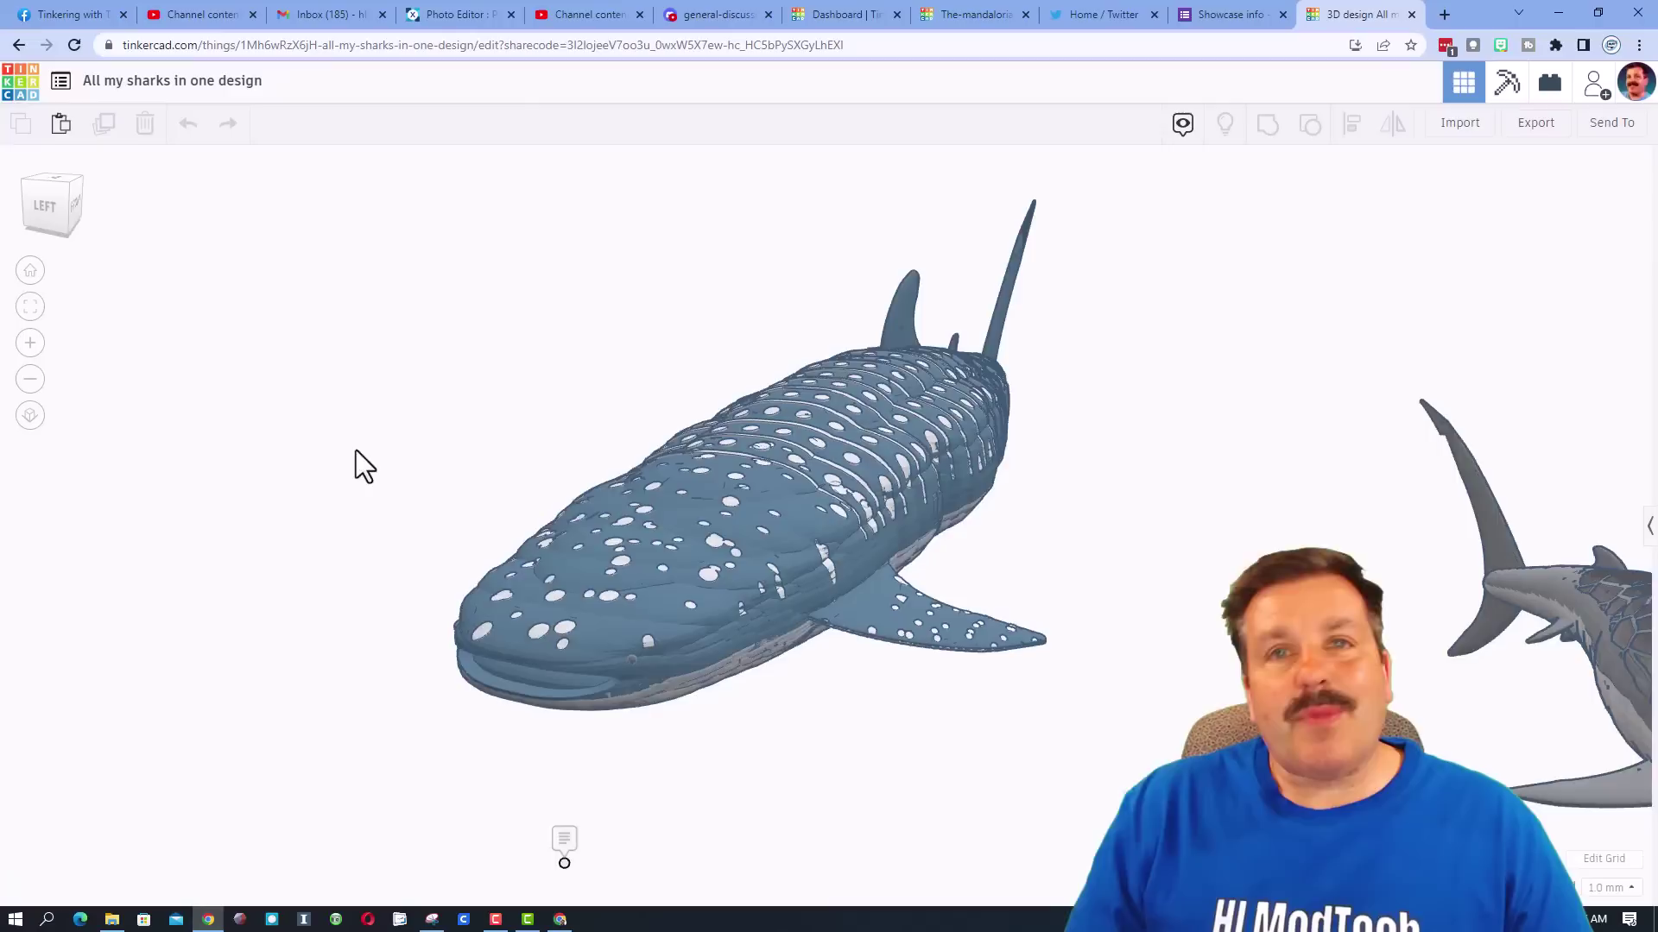
Examine the whale shark design and the 3D printable lizard design from several angles
mouse_move(356, 451)
right_down()
mouse_move(235, 440)
mouse_move(482, 461)
mouse_move(494, 448)
mouse_move(328, 445)
right_up()
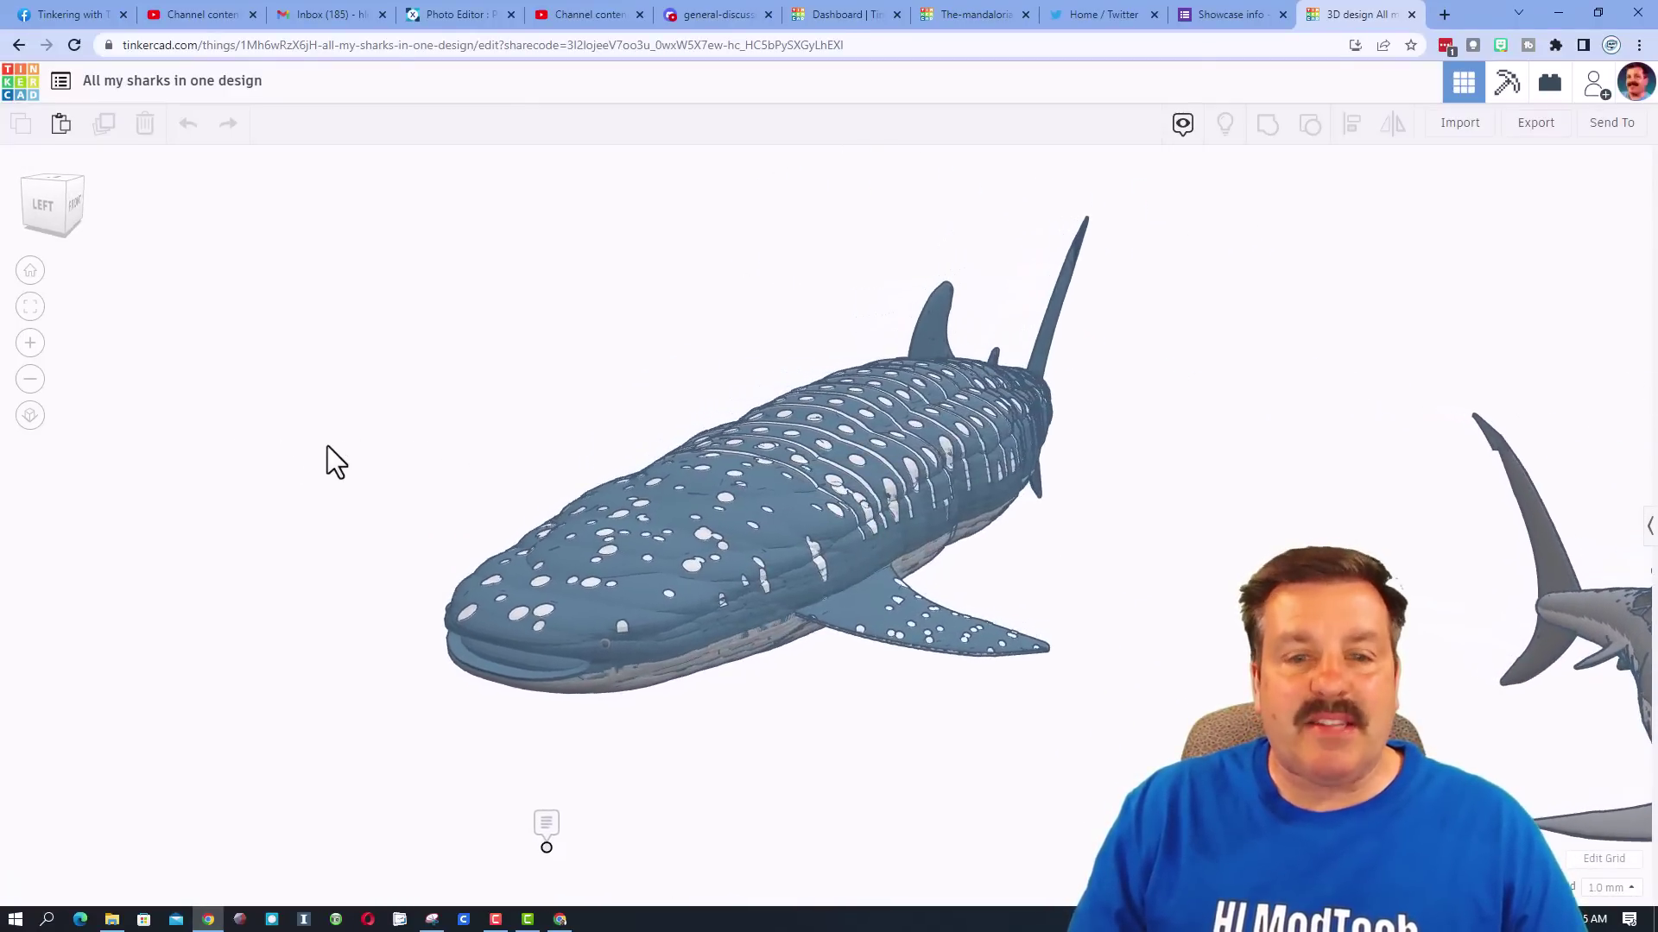
click(635, 594)
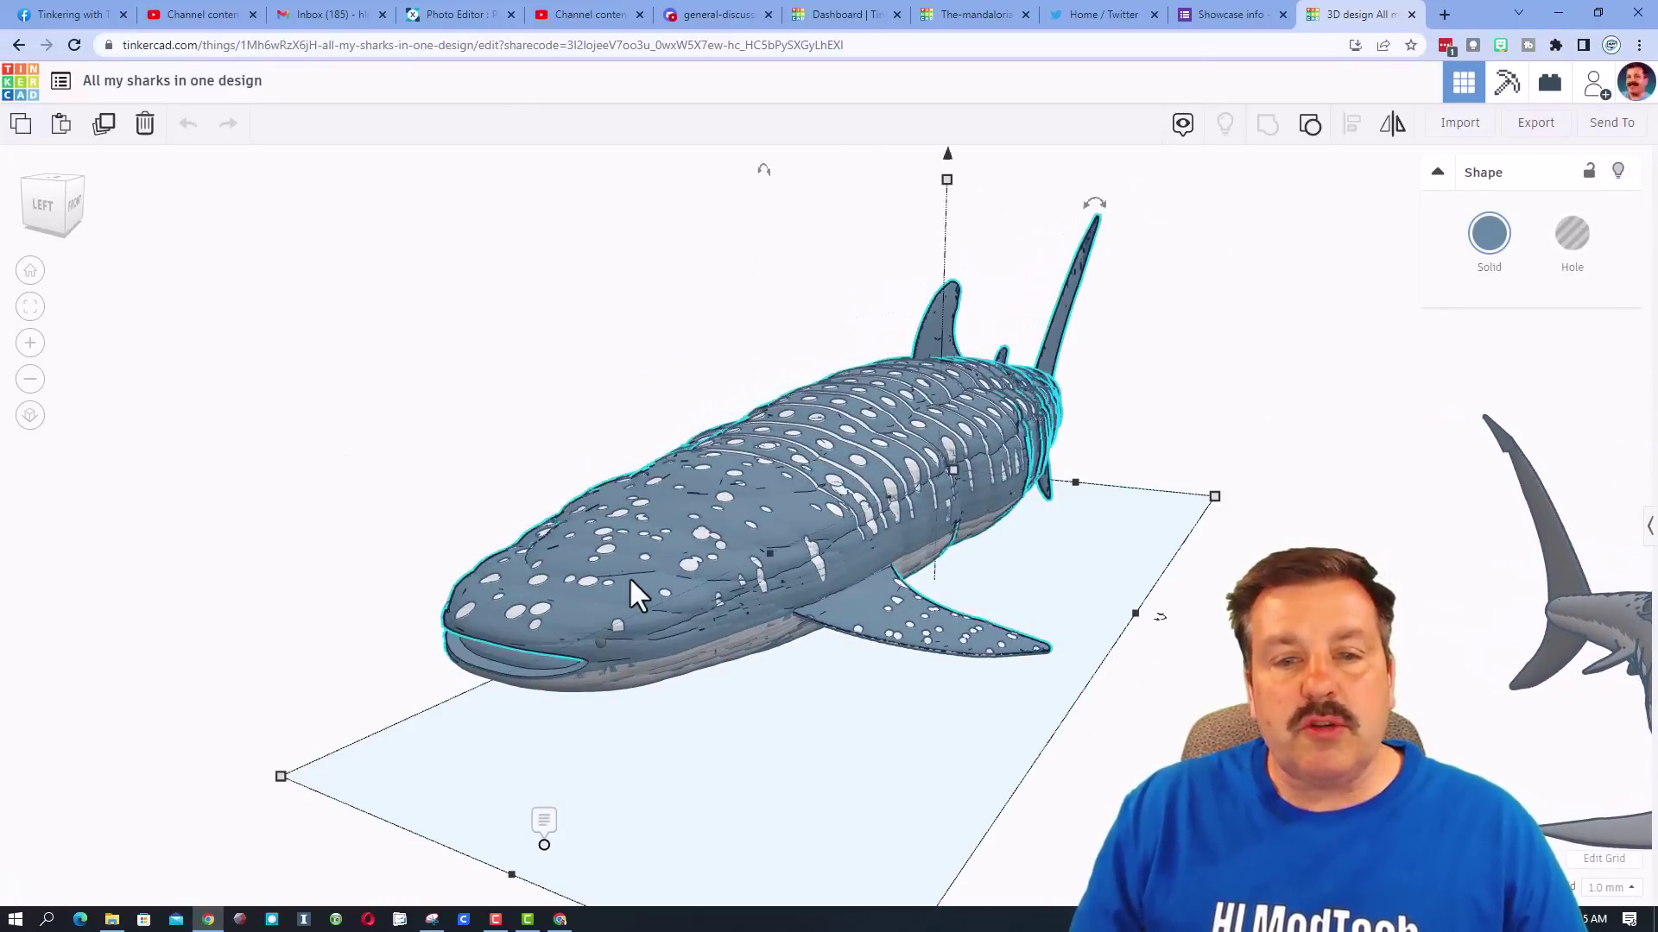
click(499, 437)
click(675, 683)
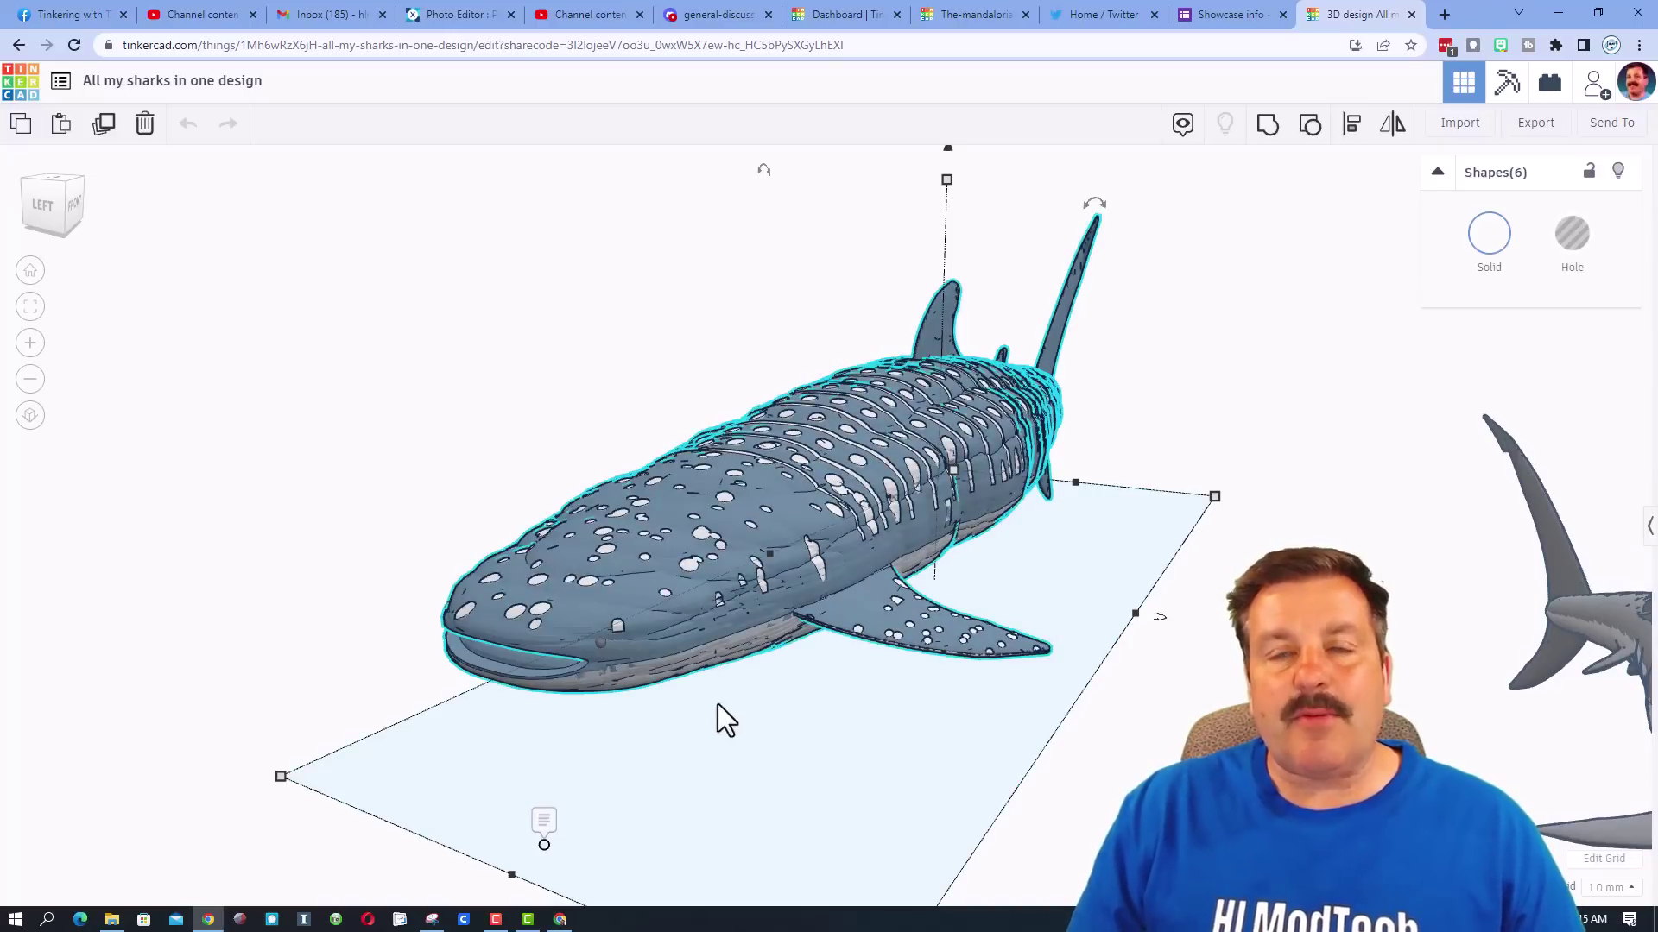
right_drag(713, 706, 782, 607)
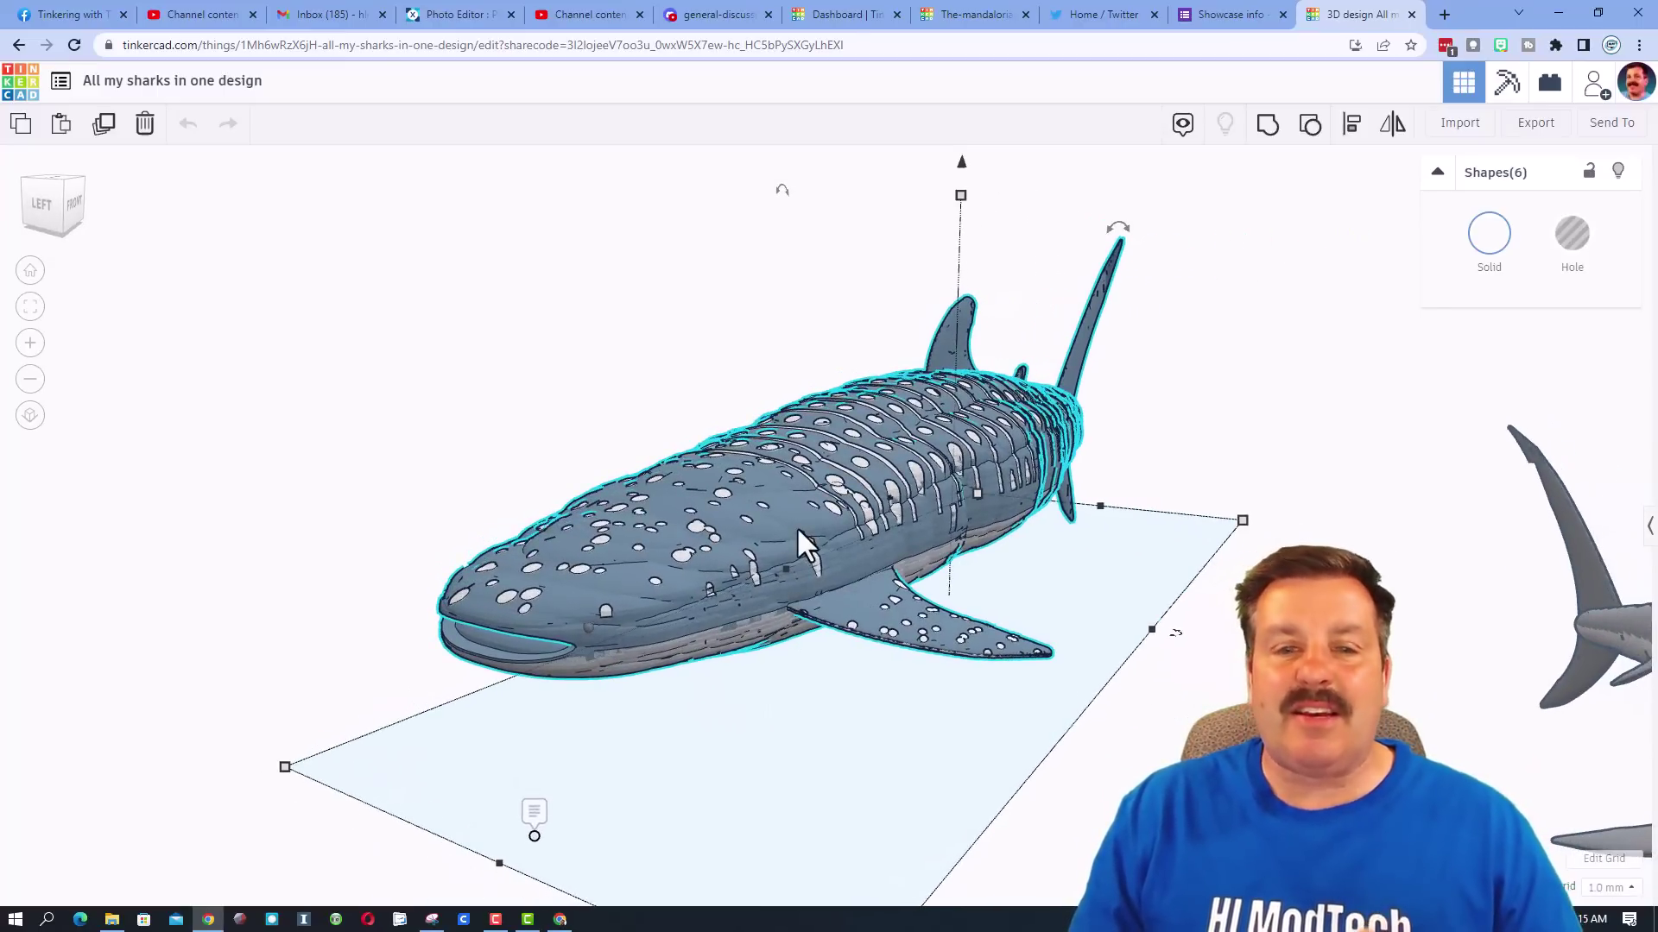
right_drag(701, 666, 828, 676)
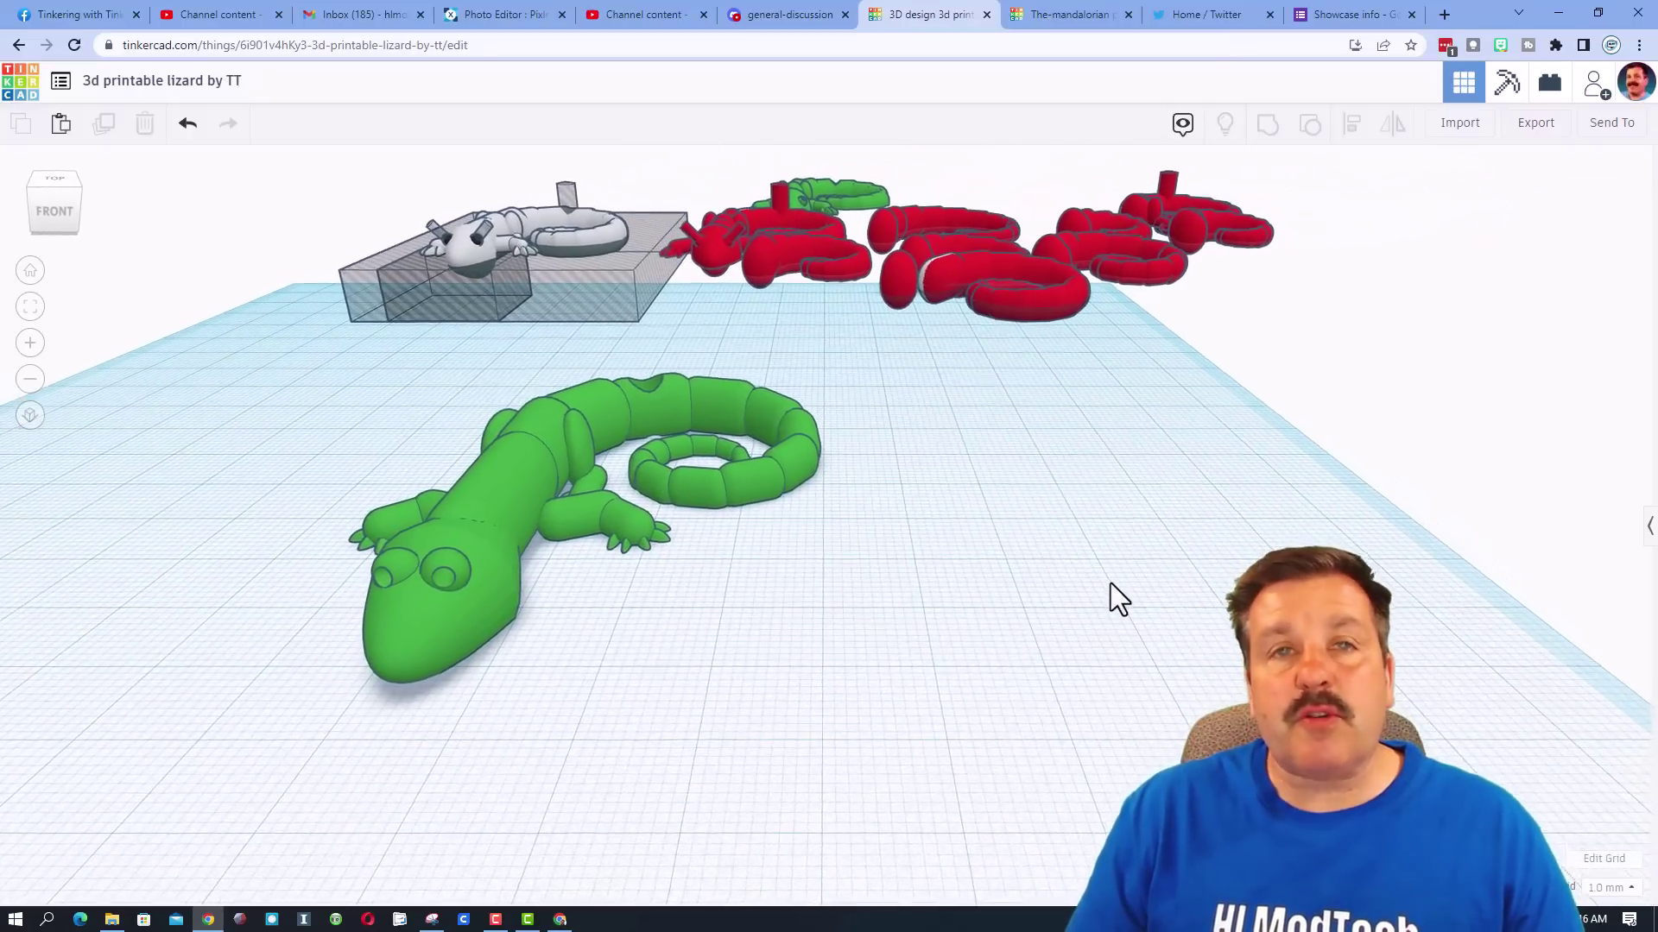
mouse_move(982, 588)
right_down()
mouse_move(1024, 578)
mouse_move(981, 573)
right_up()
mouse_move(614, 562)
right_down()
mouse_move(601, 506)
mouse_move(603, 567)
right_up()
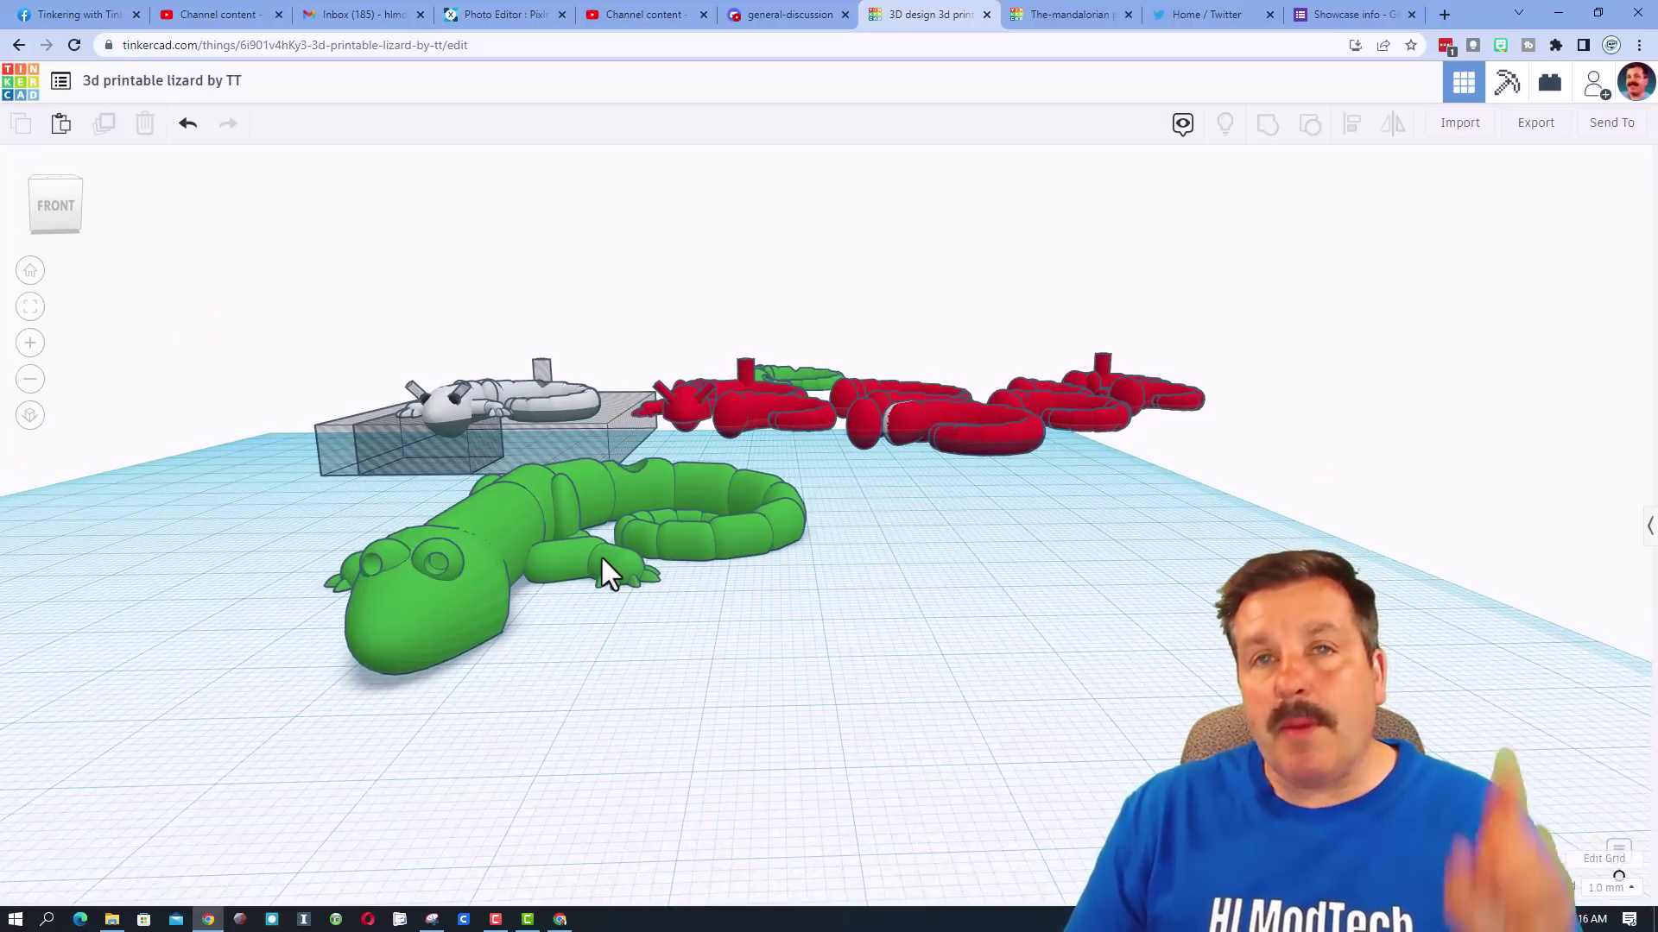
right_drag(667, 582, 782, 576)
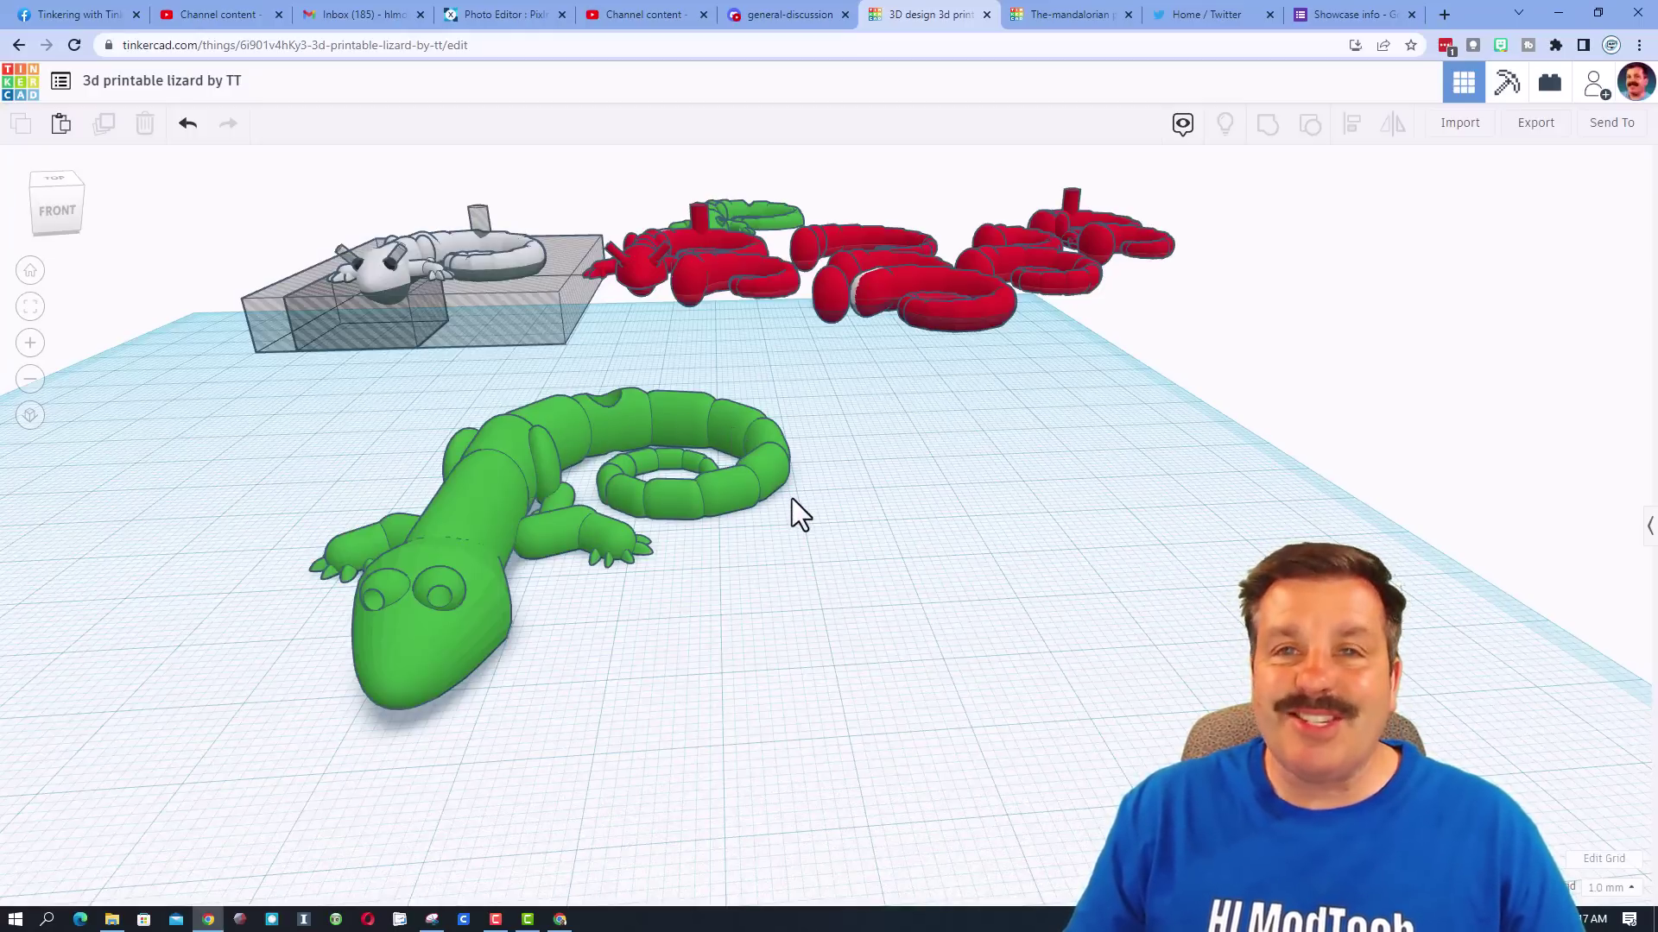
Place a sphere on the workplane beside the green lizard and scale it uniformly down to 9 mm
click(1648, 533)
shift+drag(1539, 399, 867, 569)
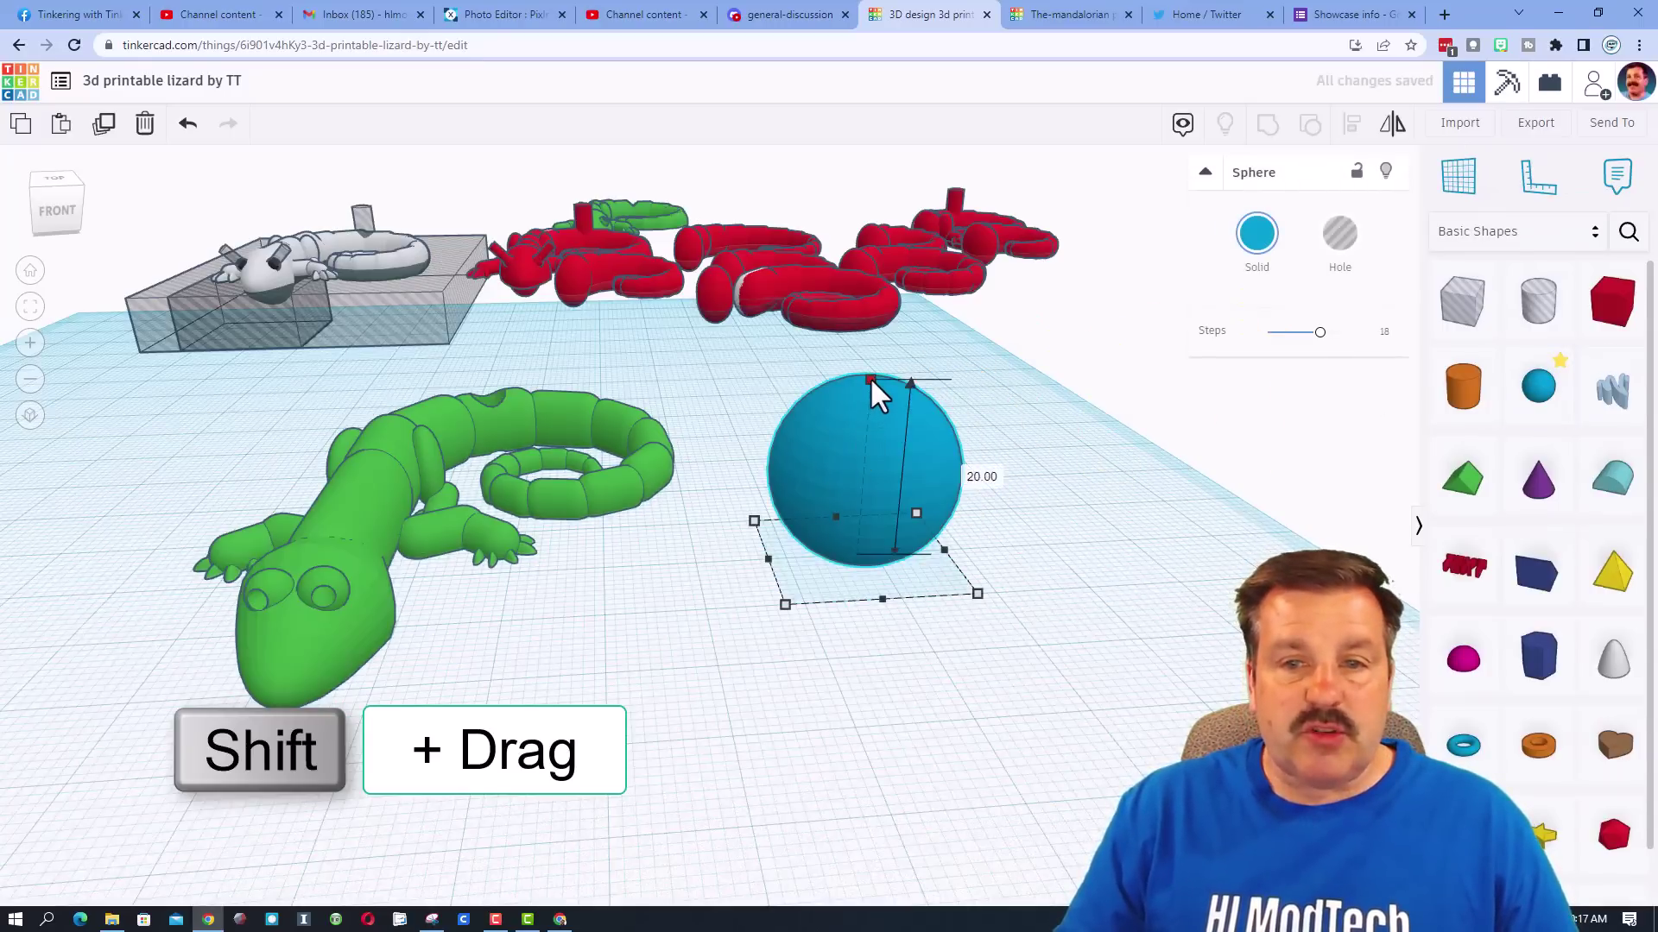
shift+drag(871, 380, 852, 481)
right_drag(812, 555, 653, 558)
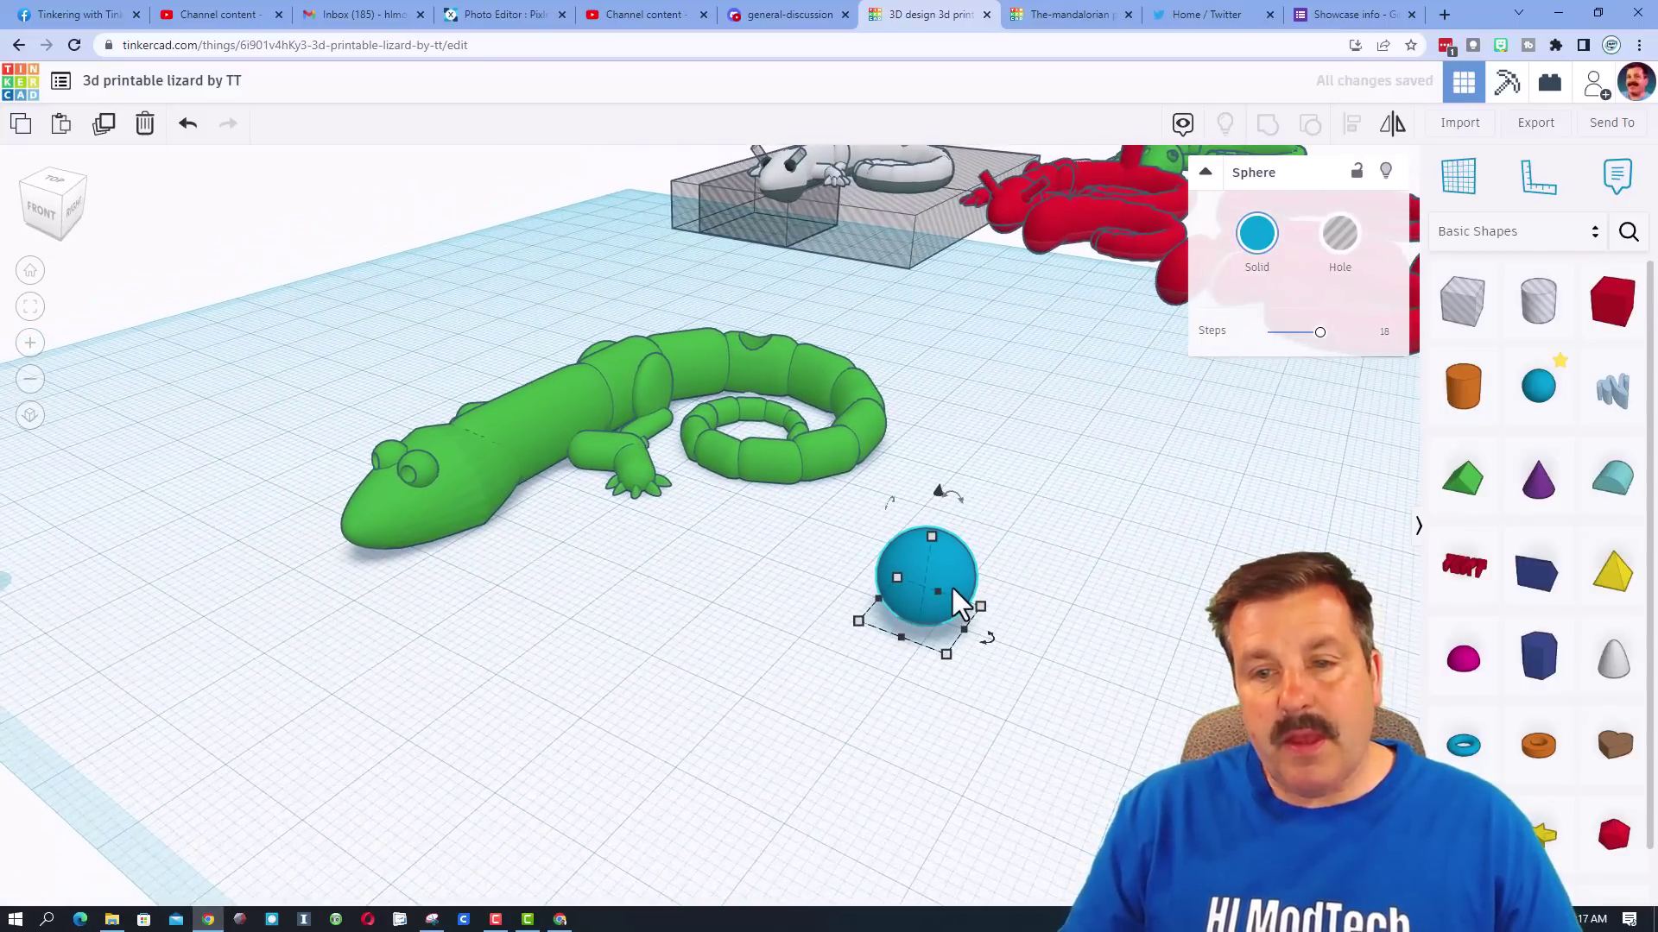
Recolour the sphere dark green
click(1257, 235)
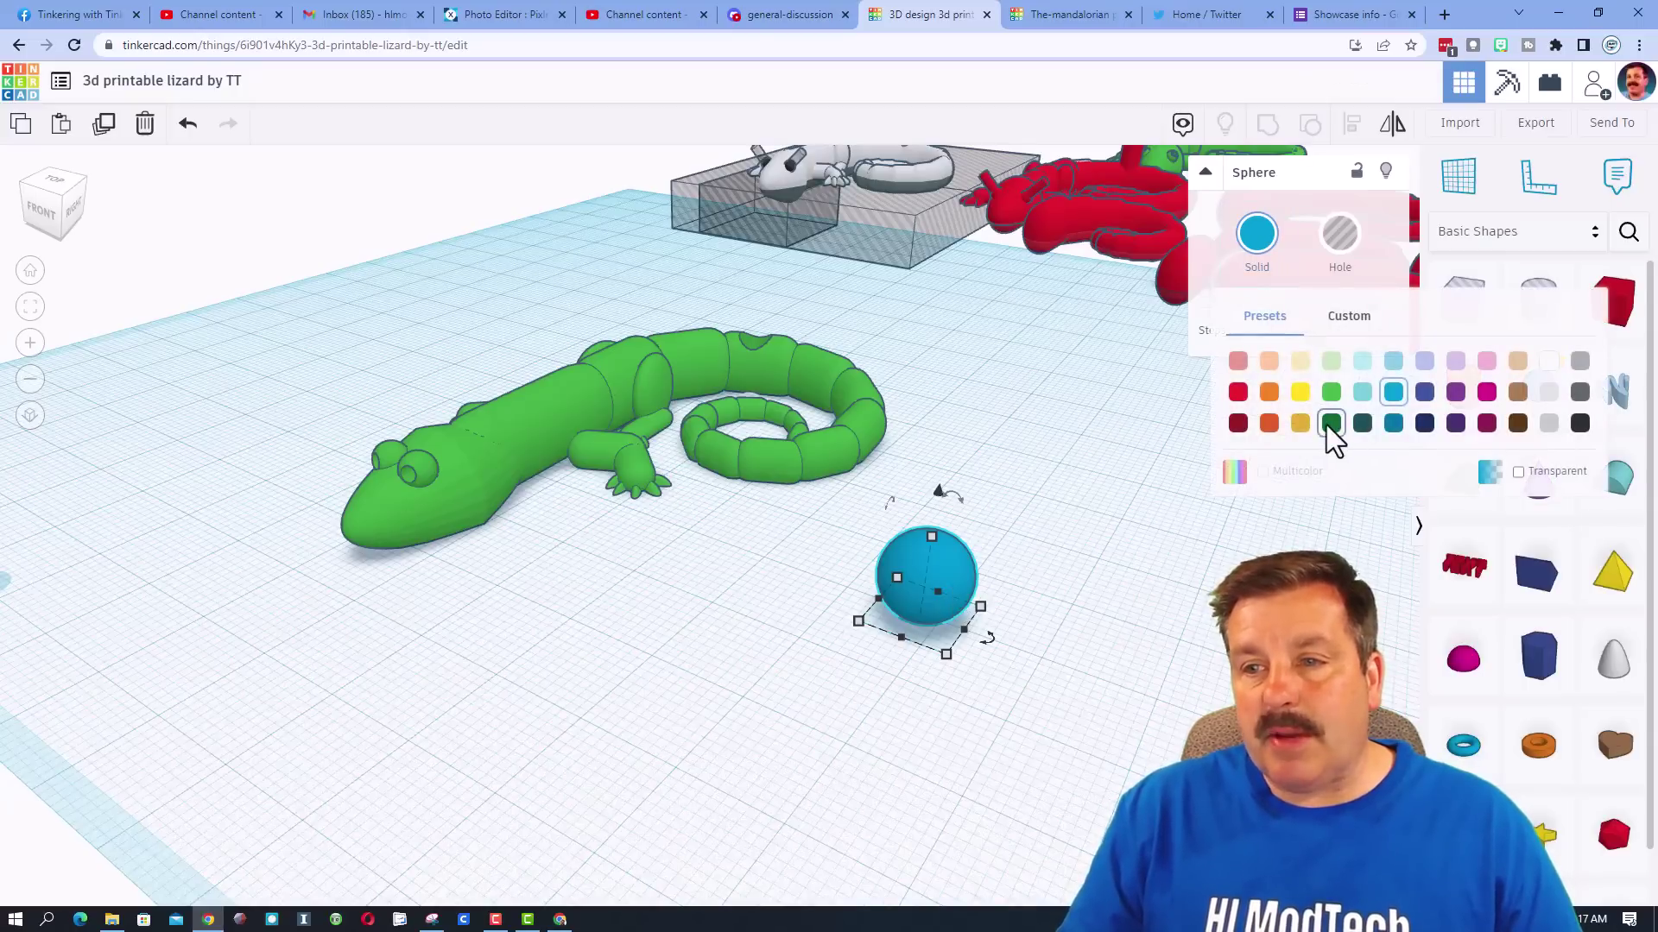
click(1330, 424)
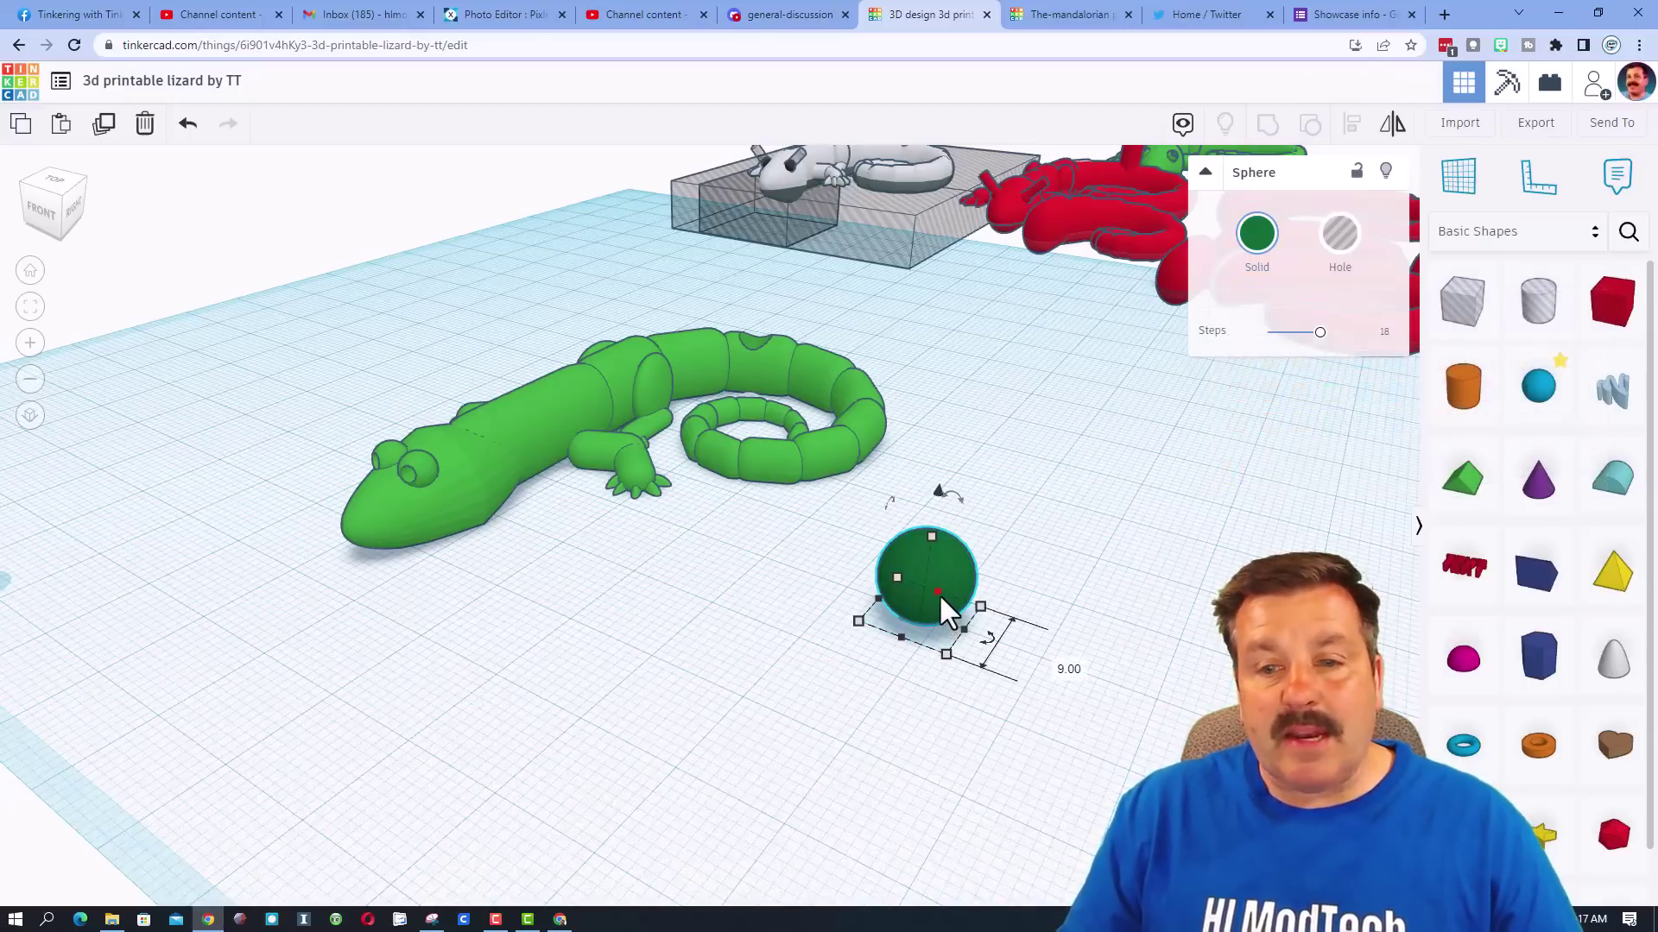
drag(940, 594, 969, 603)
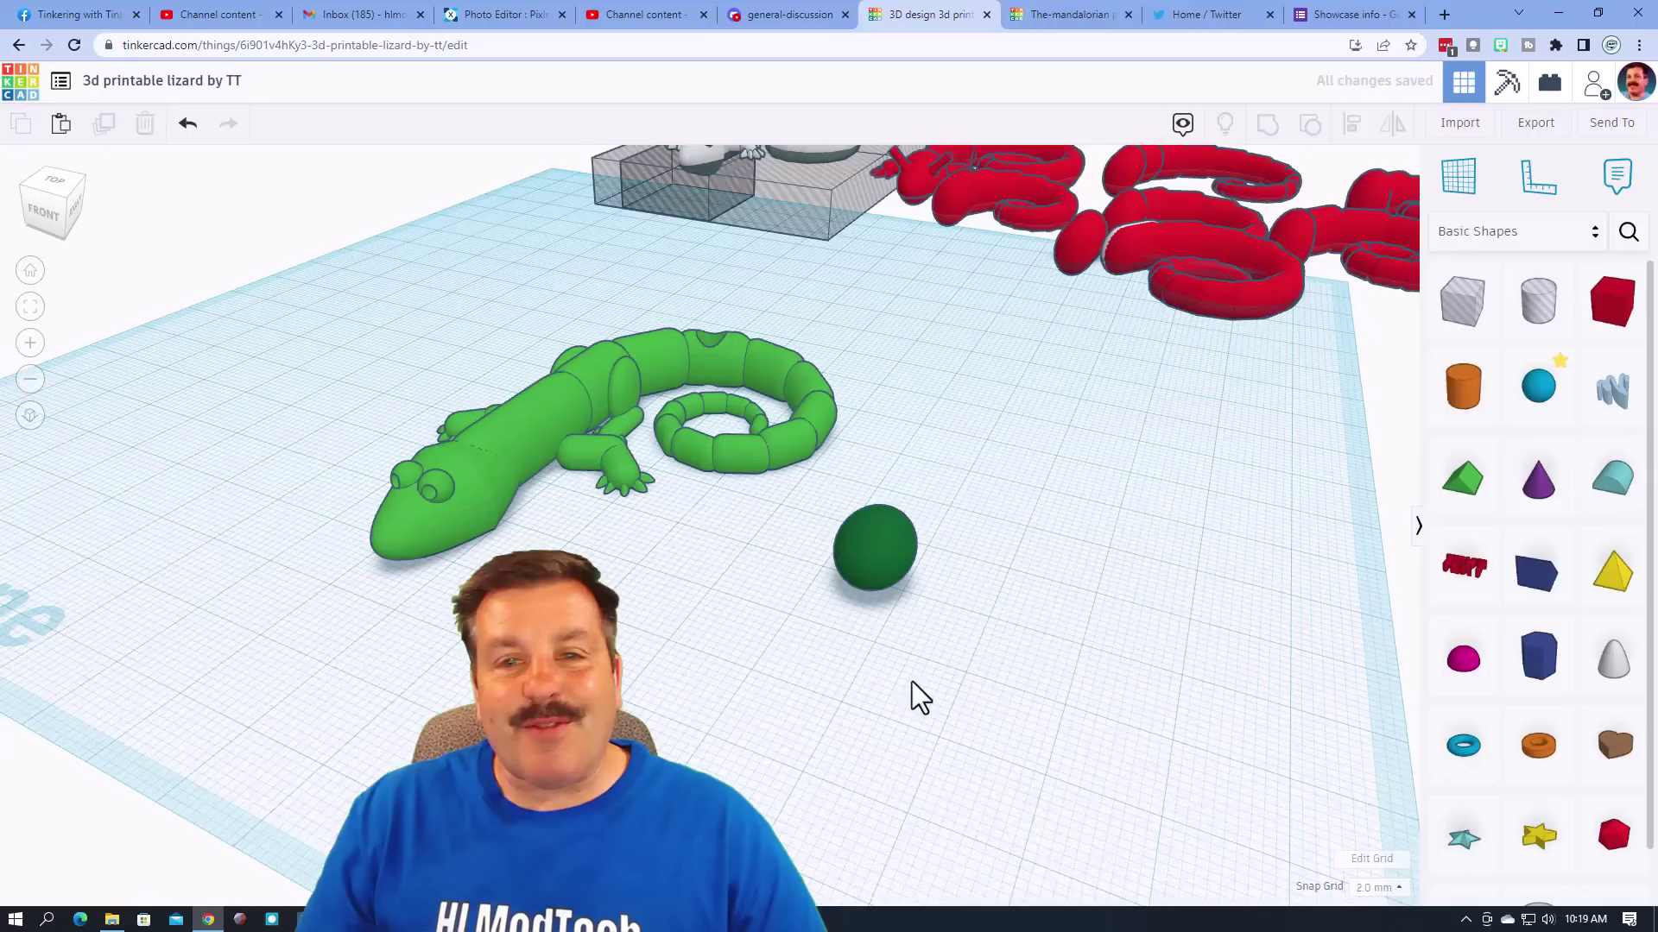
click(880, 571)
With a 1.0 mm snap grid, duplicate the sphere and nudge the copy 2 mm back and 1 mm sideways, away from the lizard
click(1377, 888)
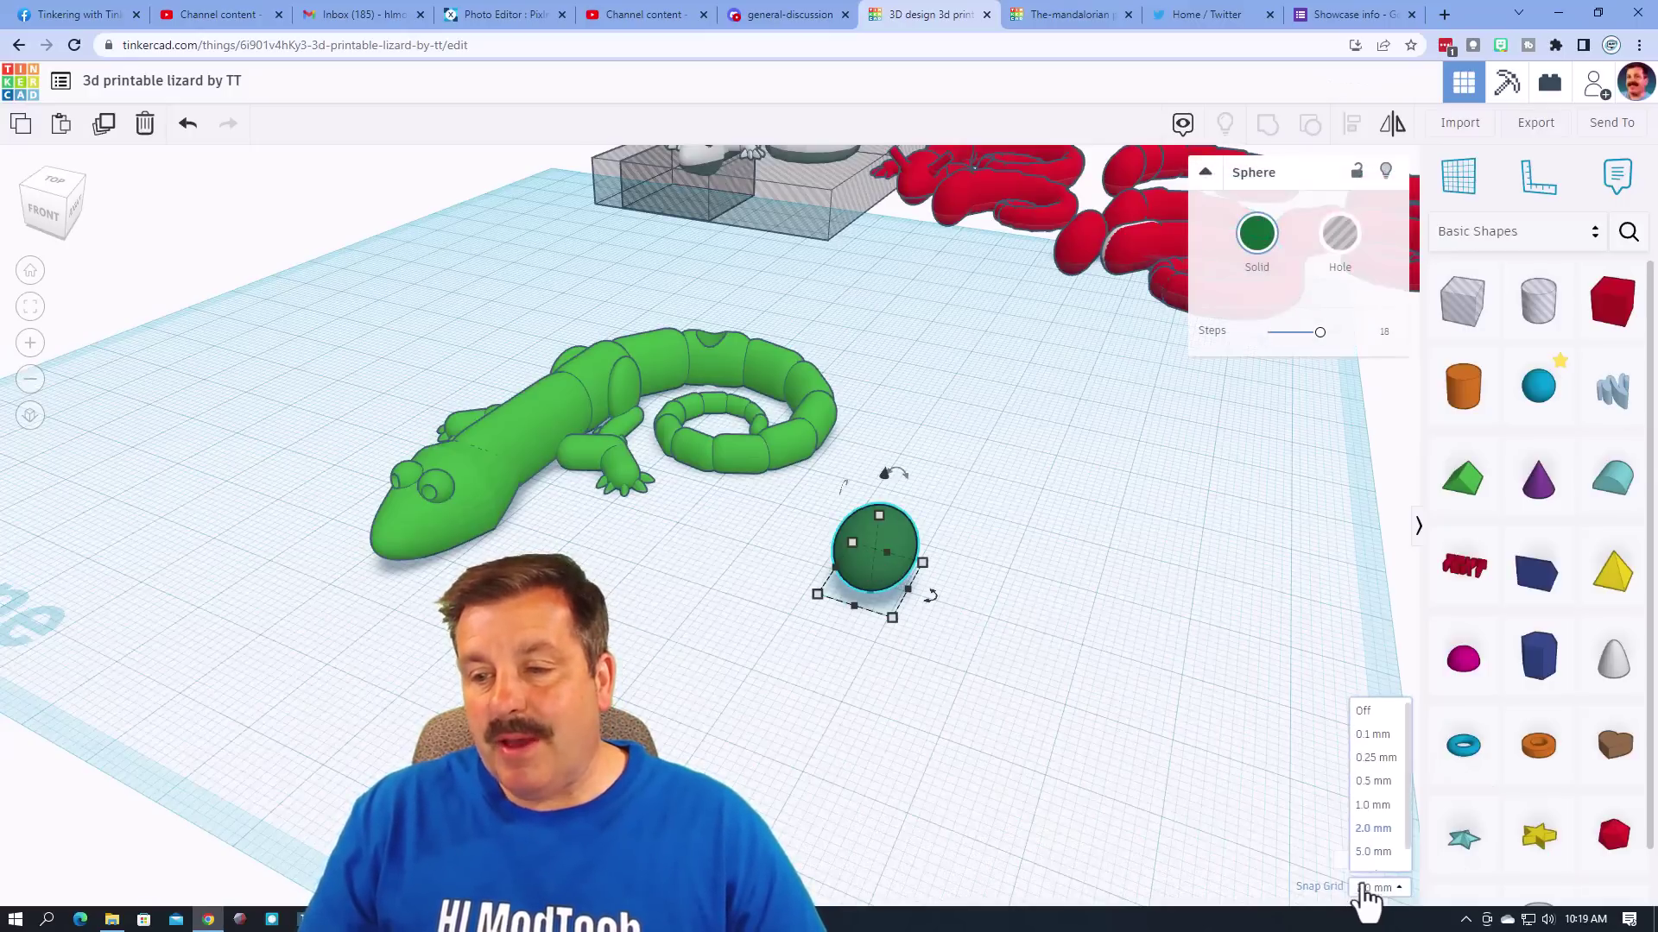
click(1373, 839)
key(ctrl+d)
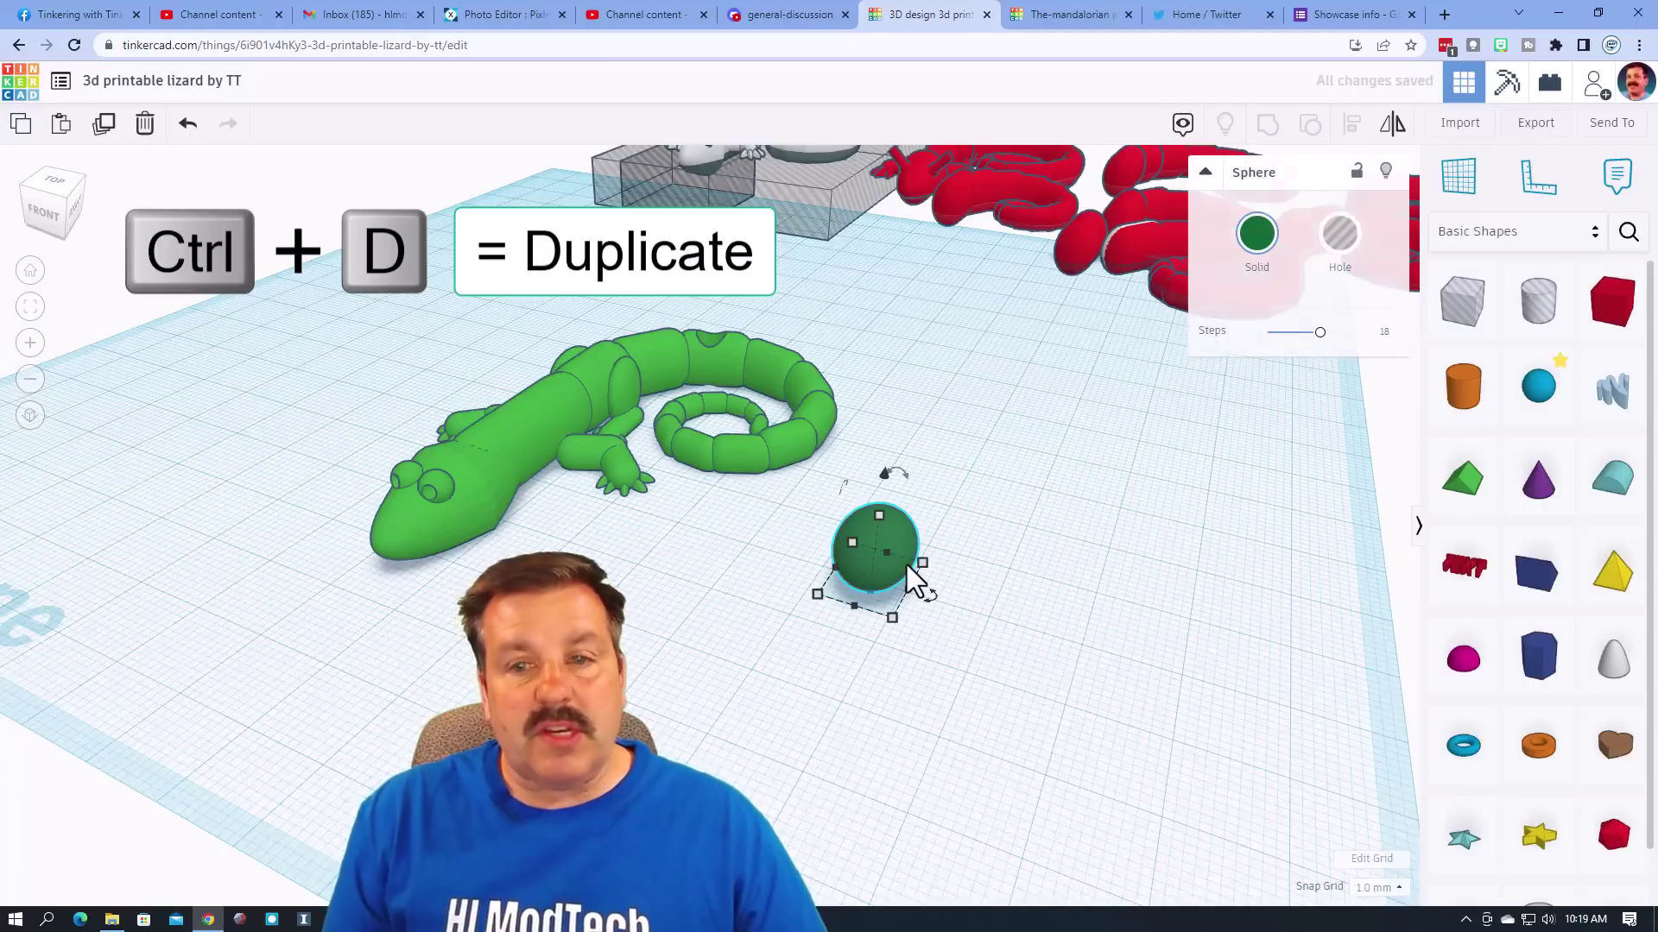
key(Up)
key(Up)
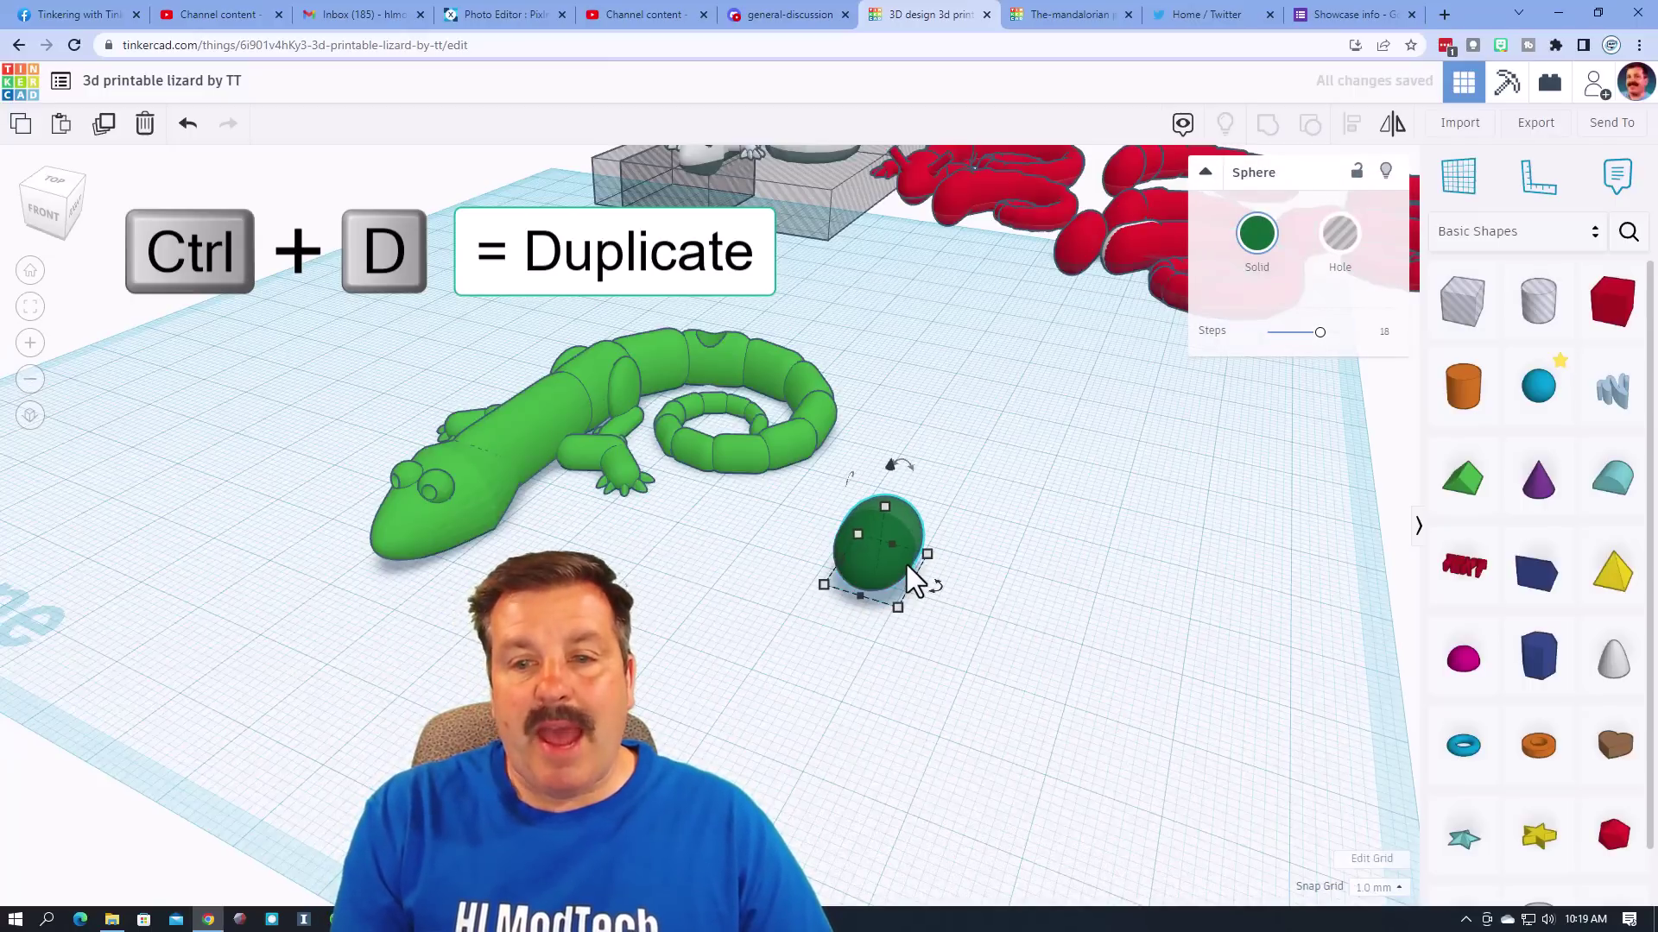
key(Right)
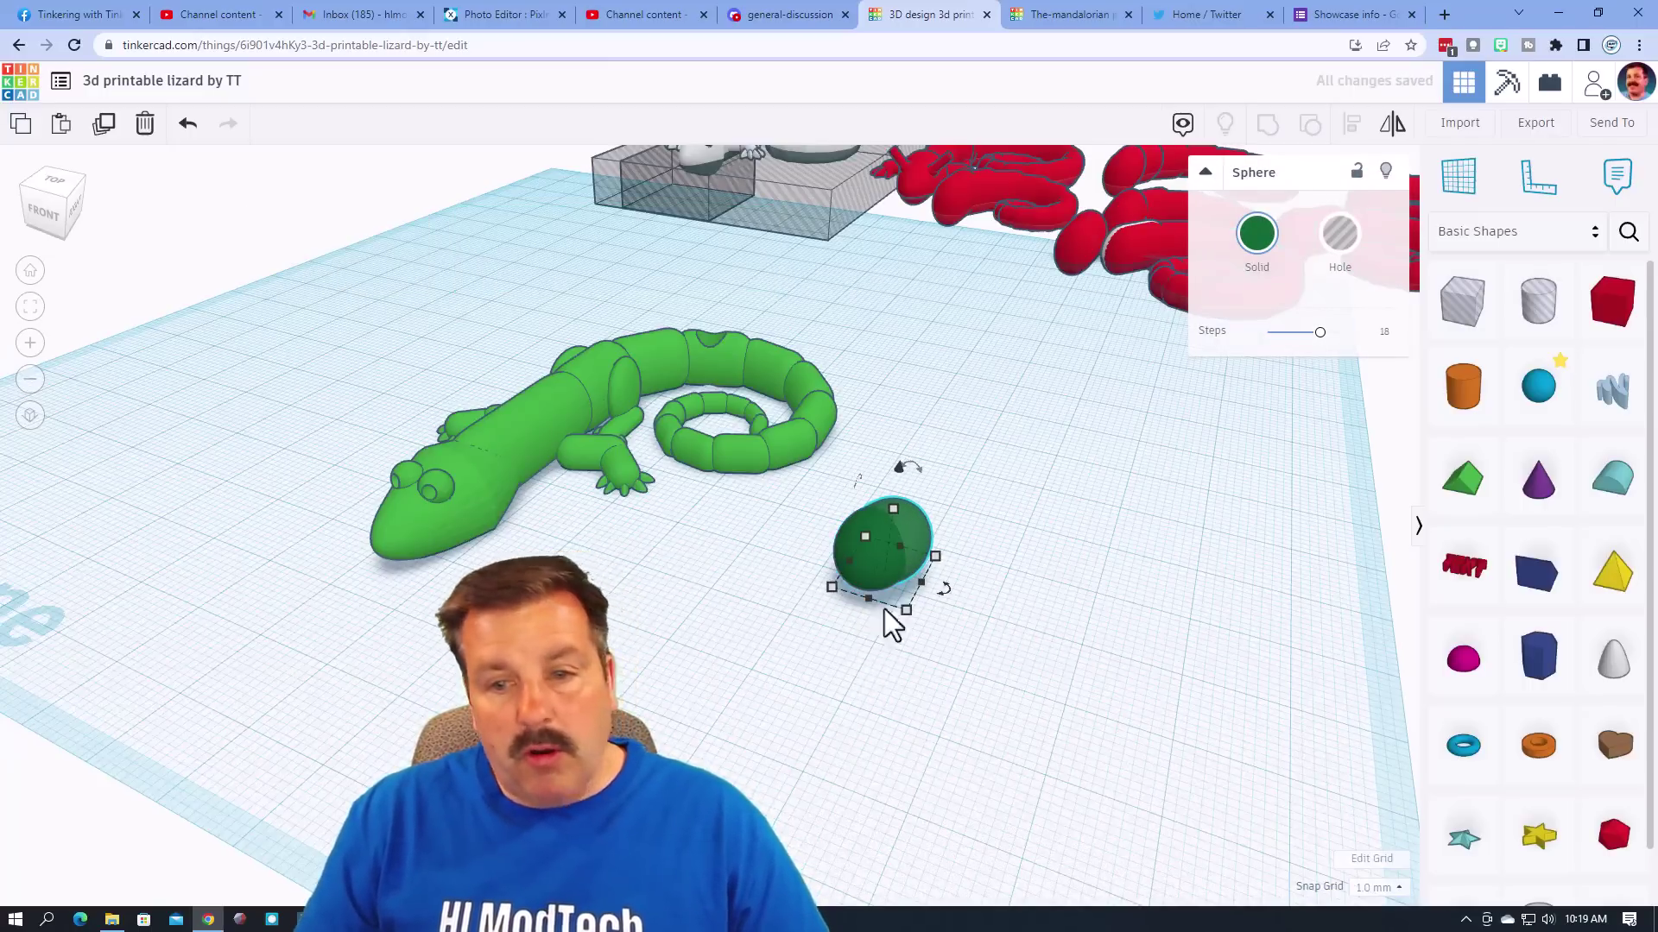
Scale the duplicated sphere uniformly to a width of 8.6 mm
click(907, 610)
drag(906, 610, 903, 607)
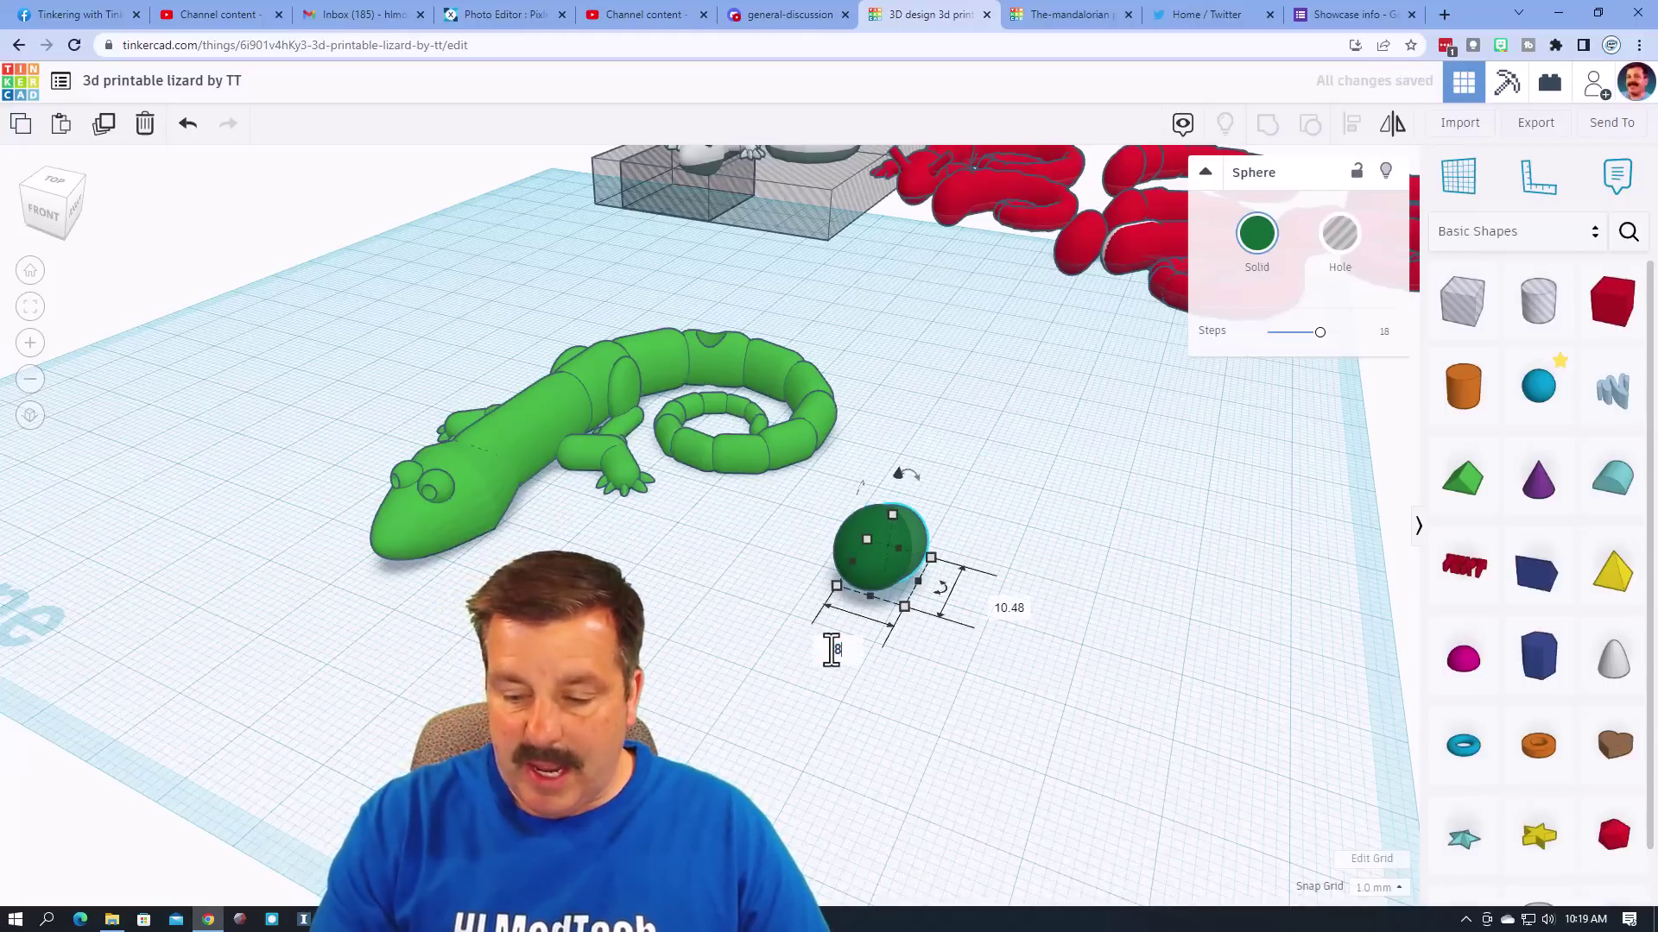
key(Return)
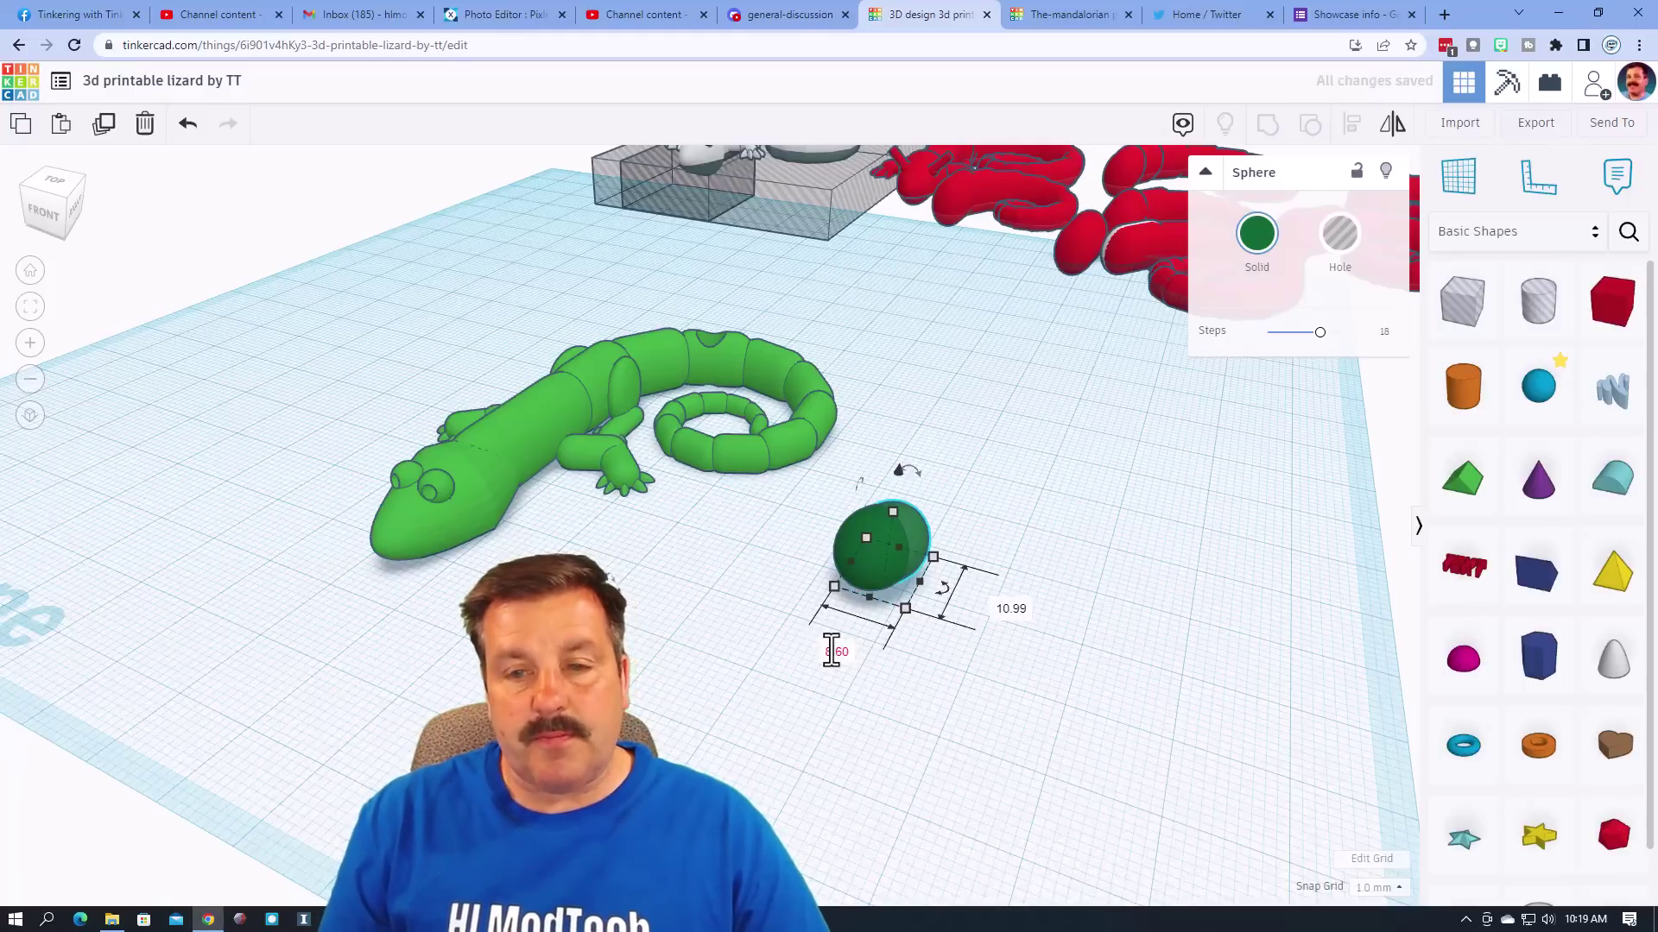
Set the snap grid to 0.1 mm and rotate the duplicated sphere -24° on the workplane
click(1377, 889)
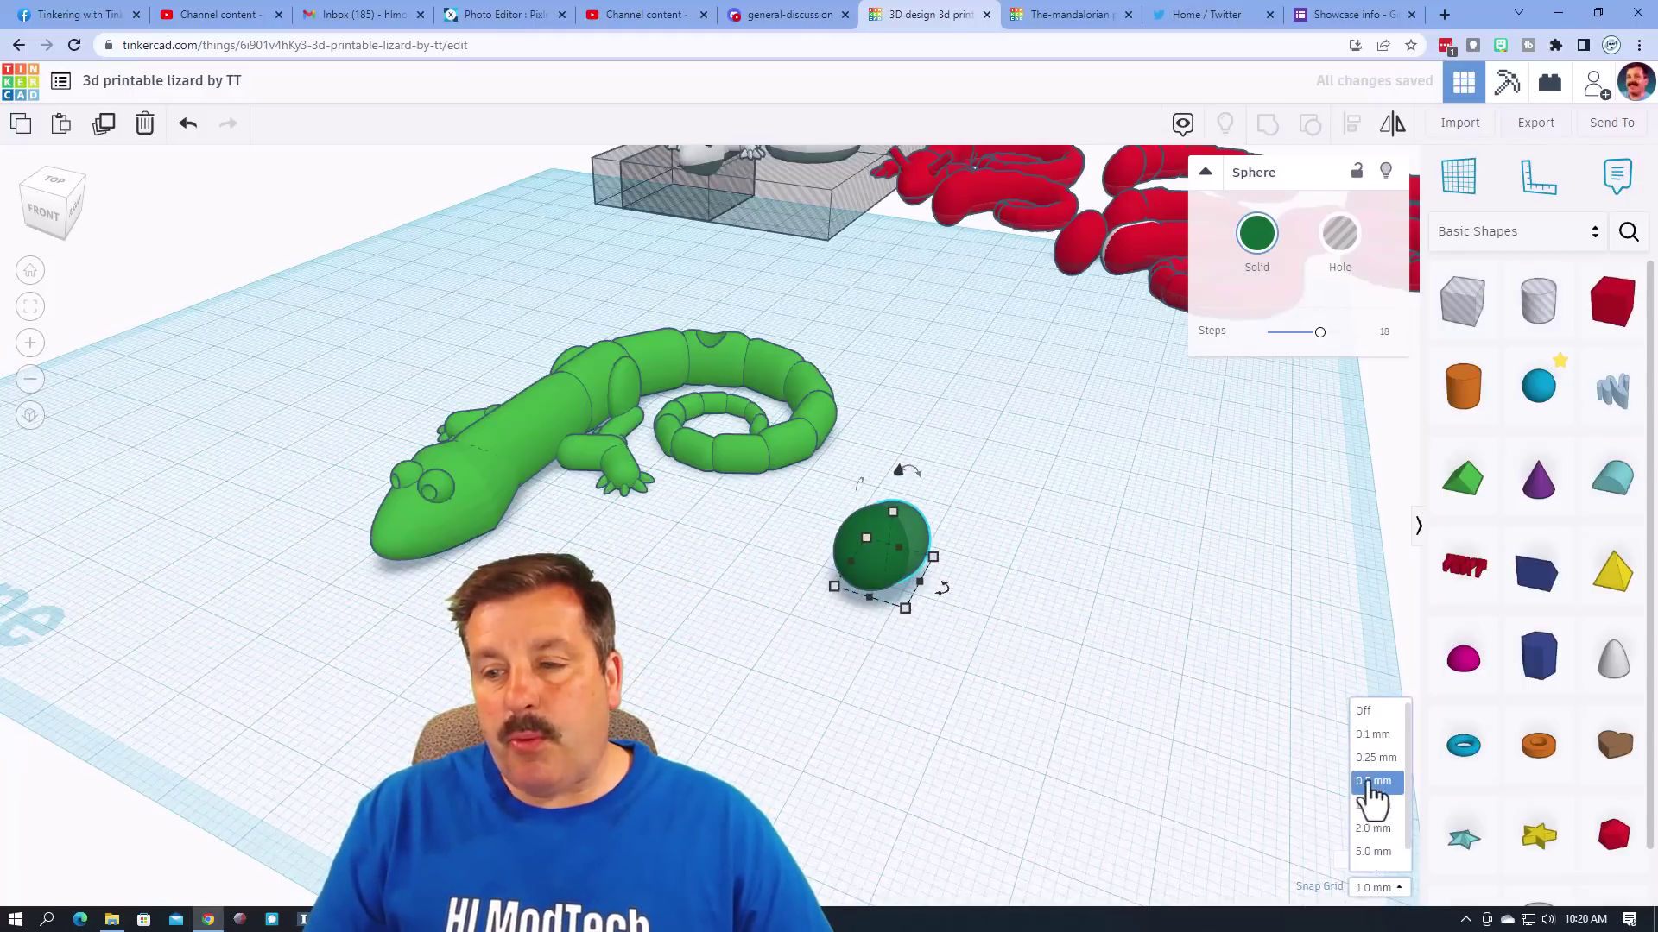
click(1372, 735)
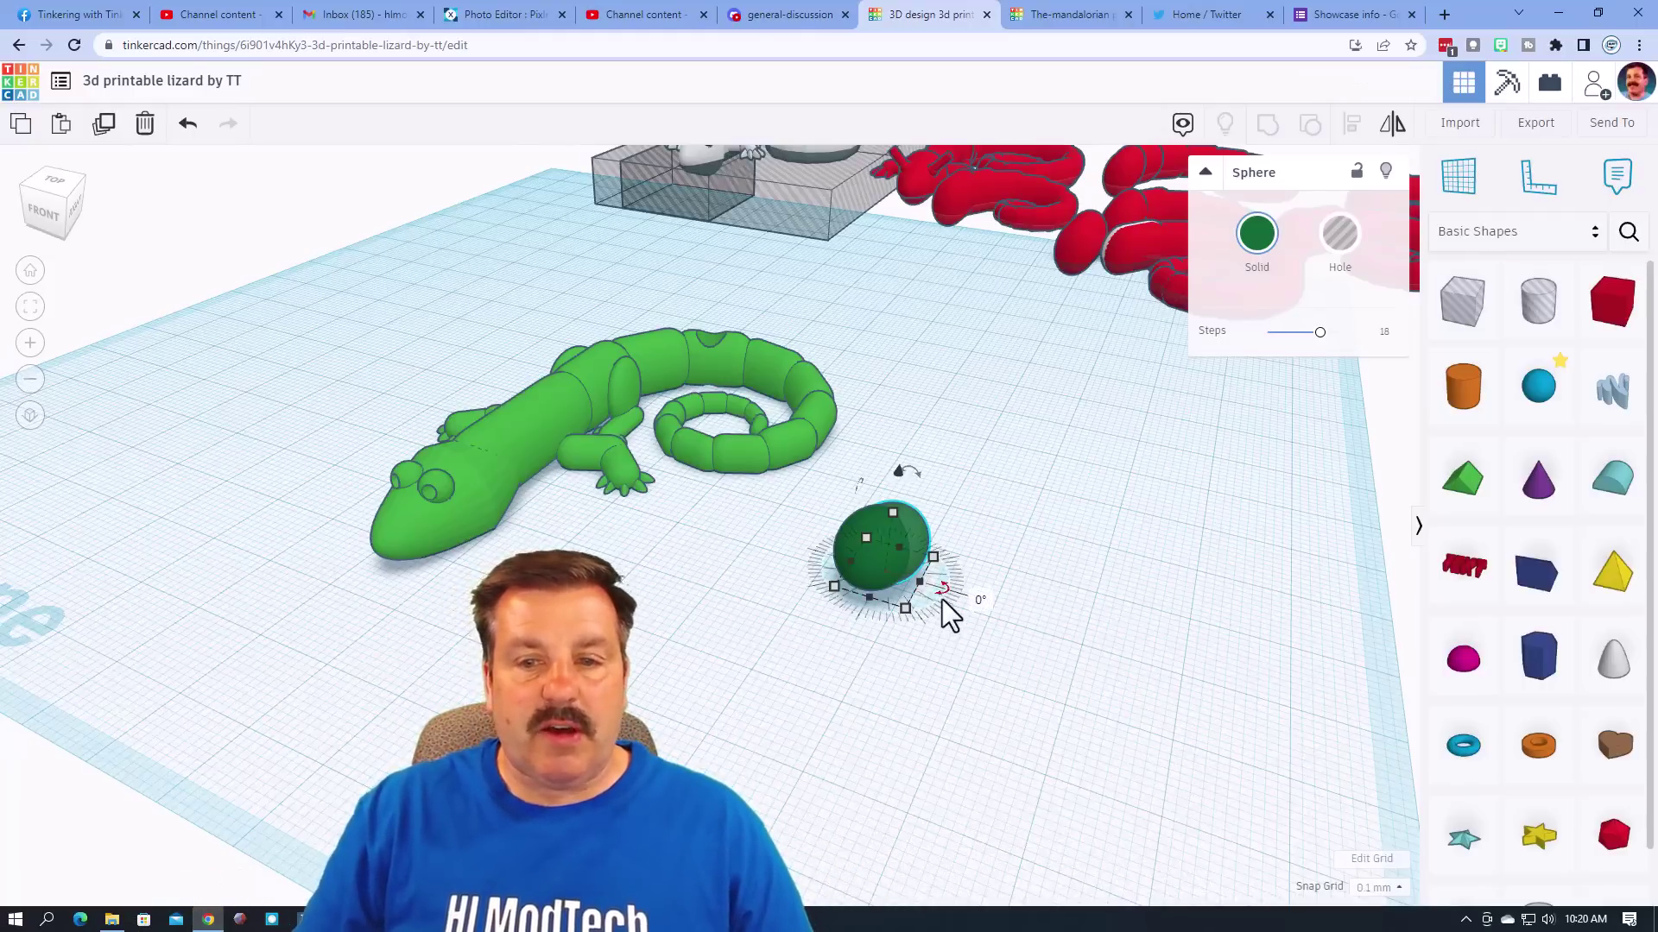
drag(942, 594, 950, 643)
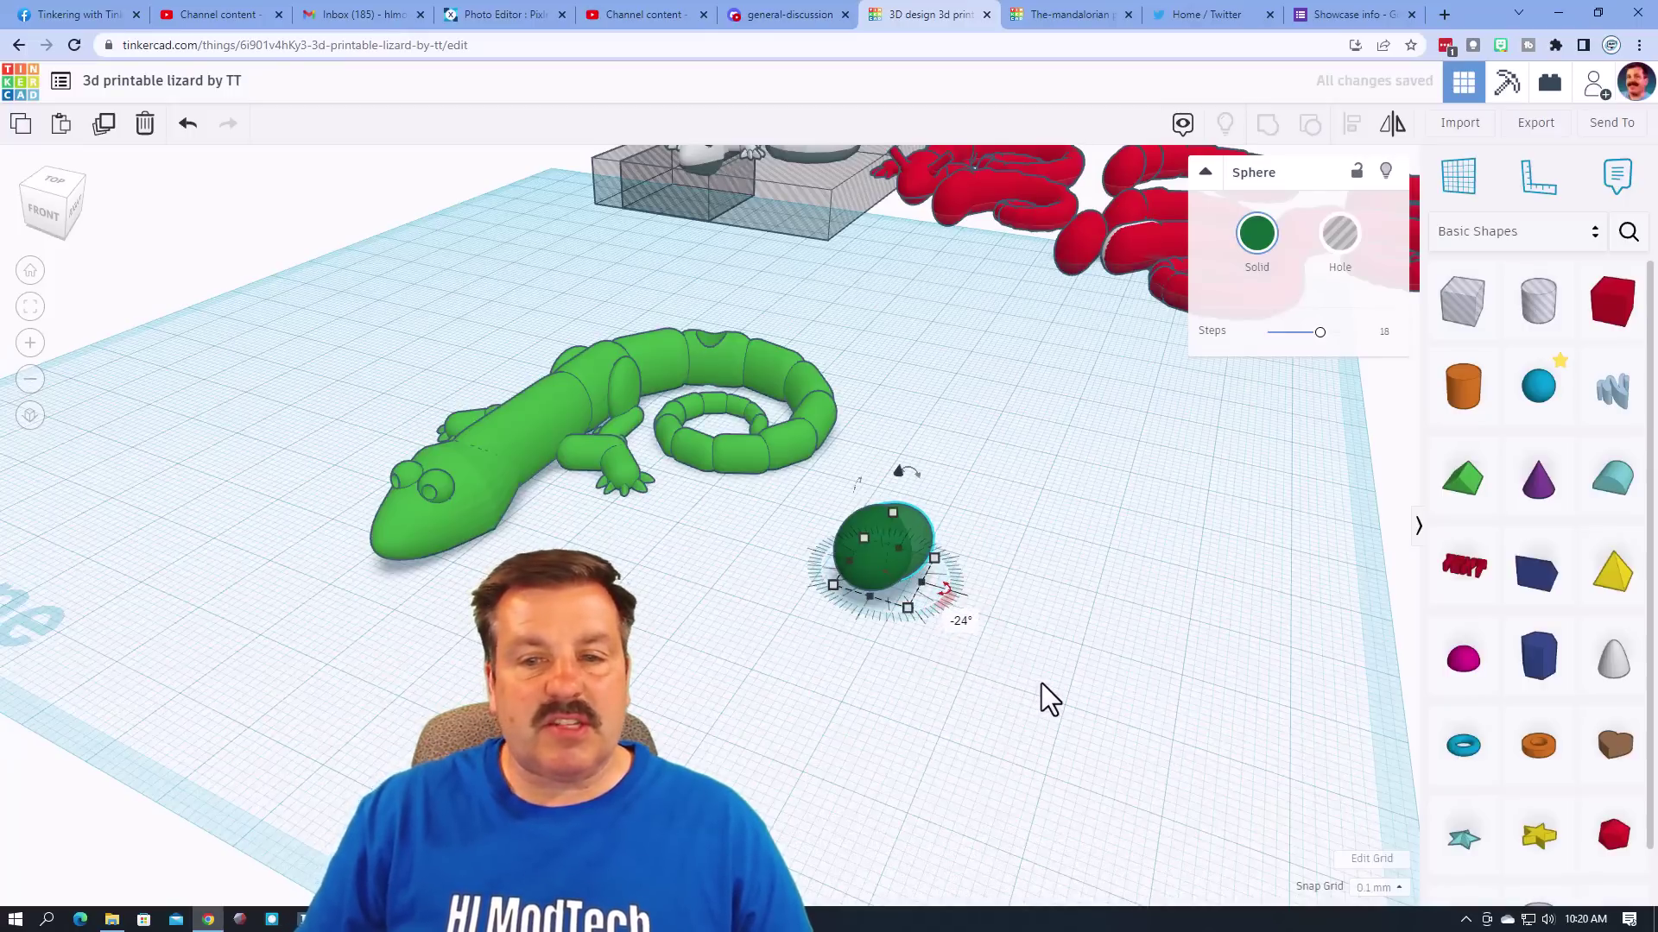
Repeat the duplication to build a tightly curling chain of ever smaller spheres
key(ctrl+d)
key(ctrl+d)
key(ctrl+d)
key(ctrl+d)
key(ctrl+d)
key(ctrl+d)
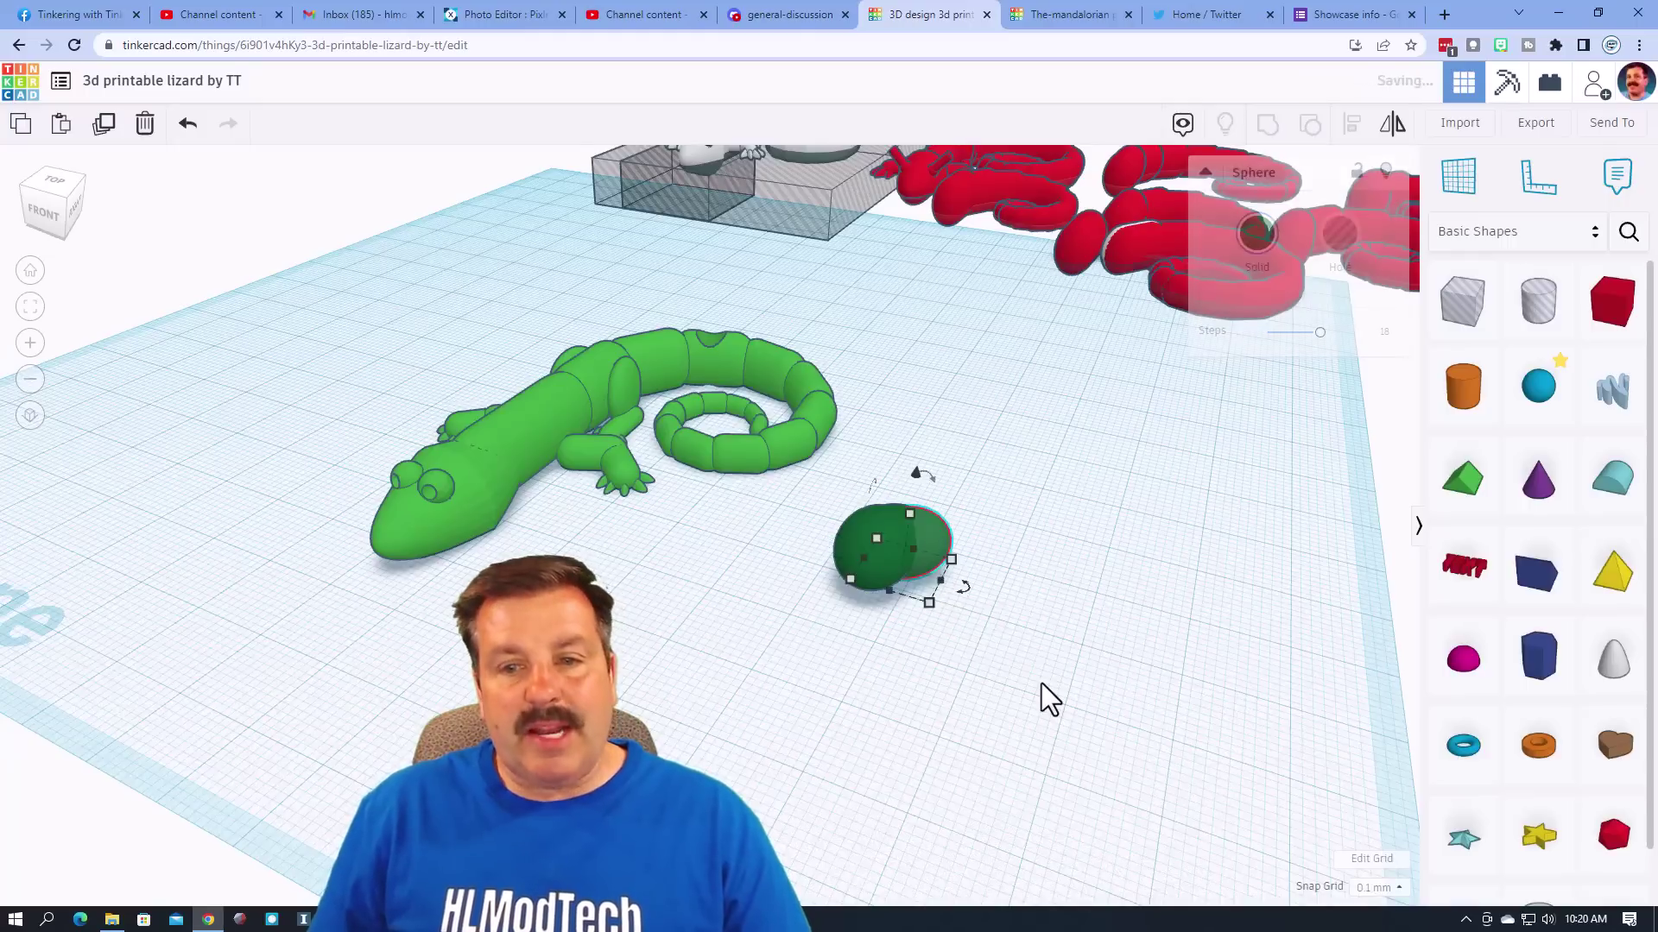
key(ctrl+d)
key(ctrl+d)
key(ctrl+d)
key(ctrl+d)
key(ctrl+d)
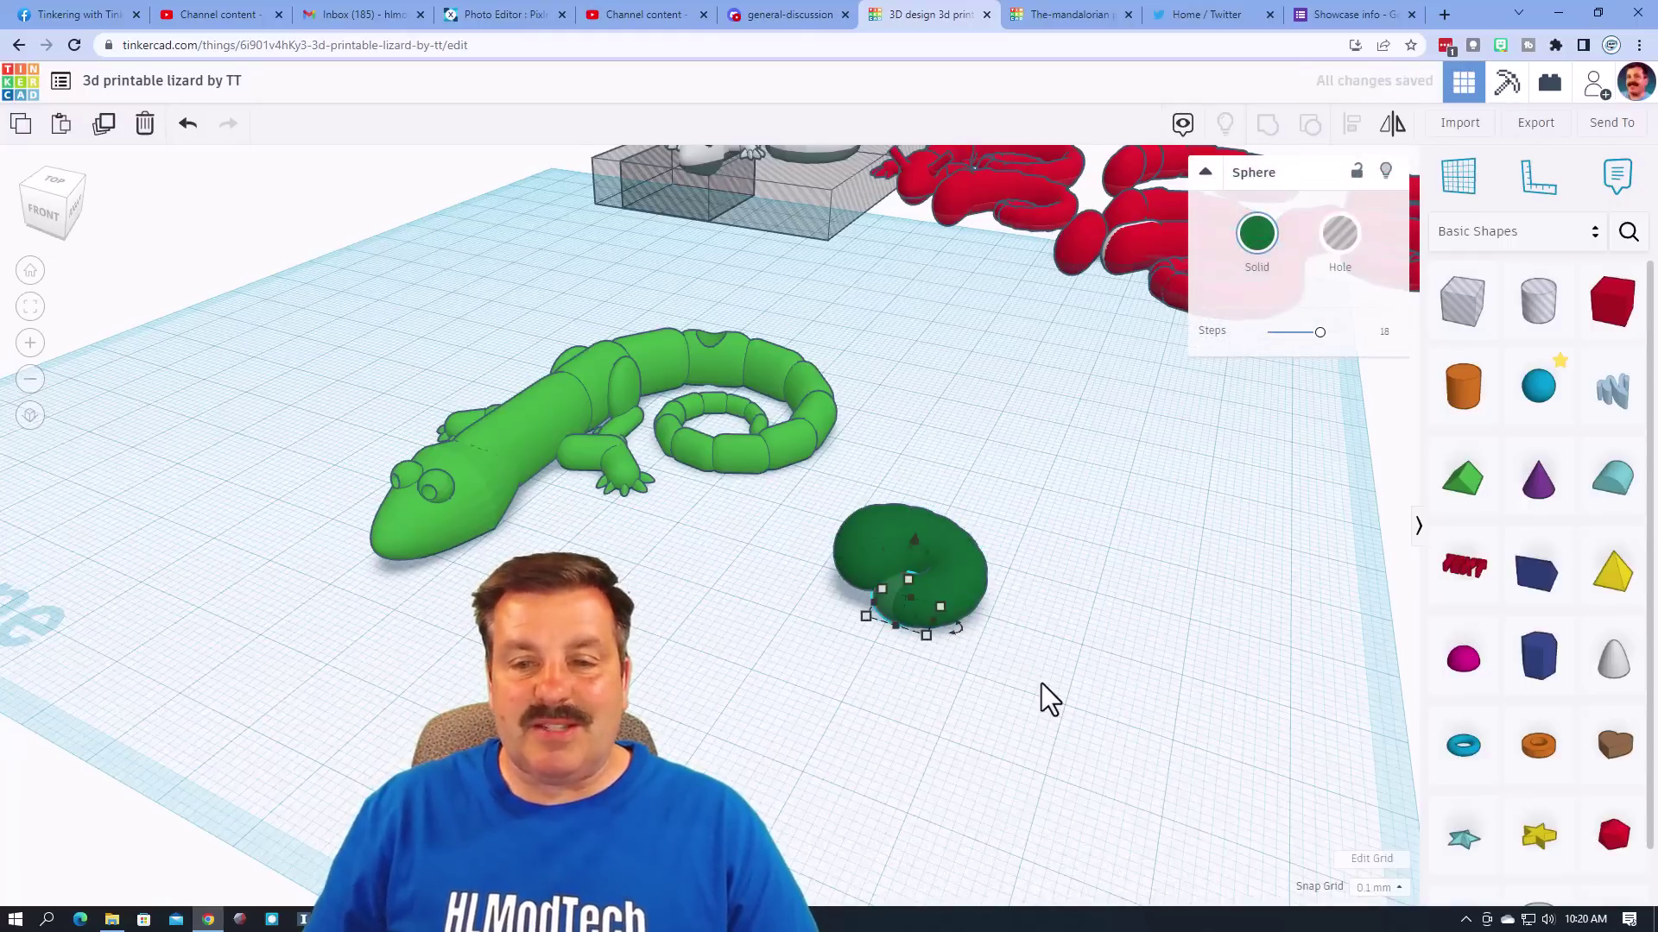
Move the original sphere clear of the curled chain and delete all the duplicated spheres
scroll(944, 610, up, 4)
right_drag(888, 619, 947, 638)
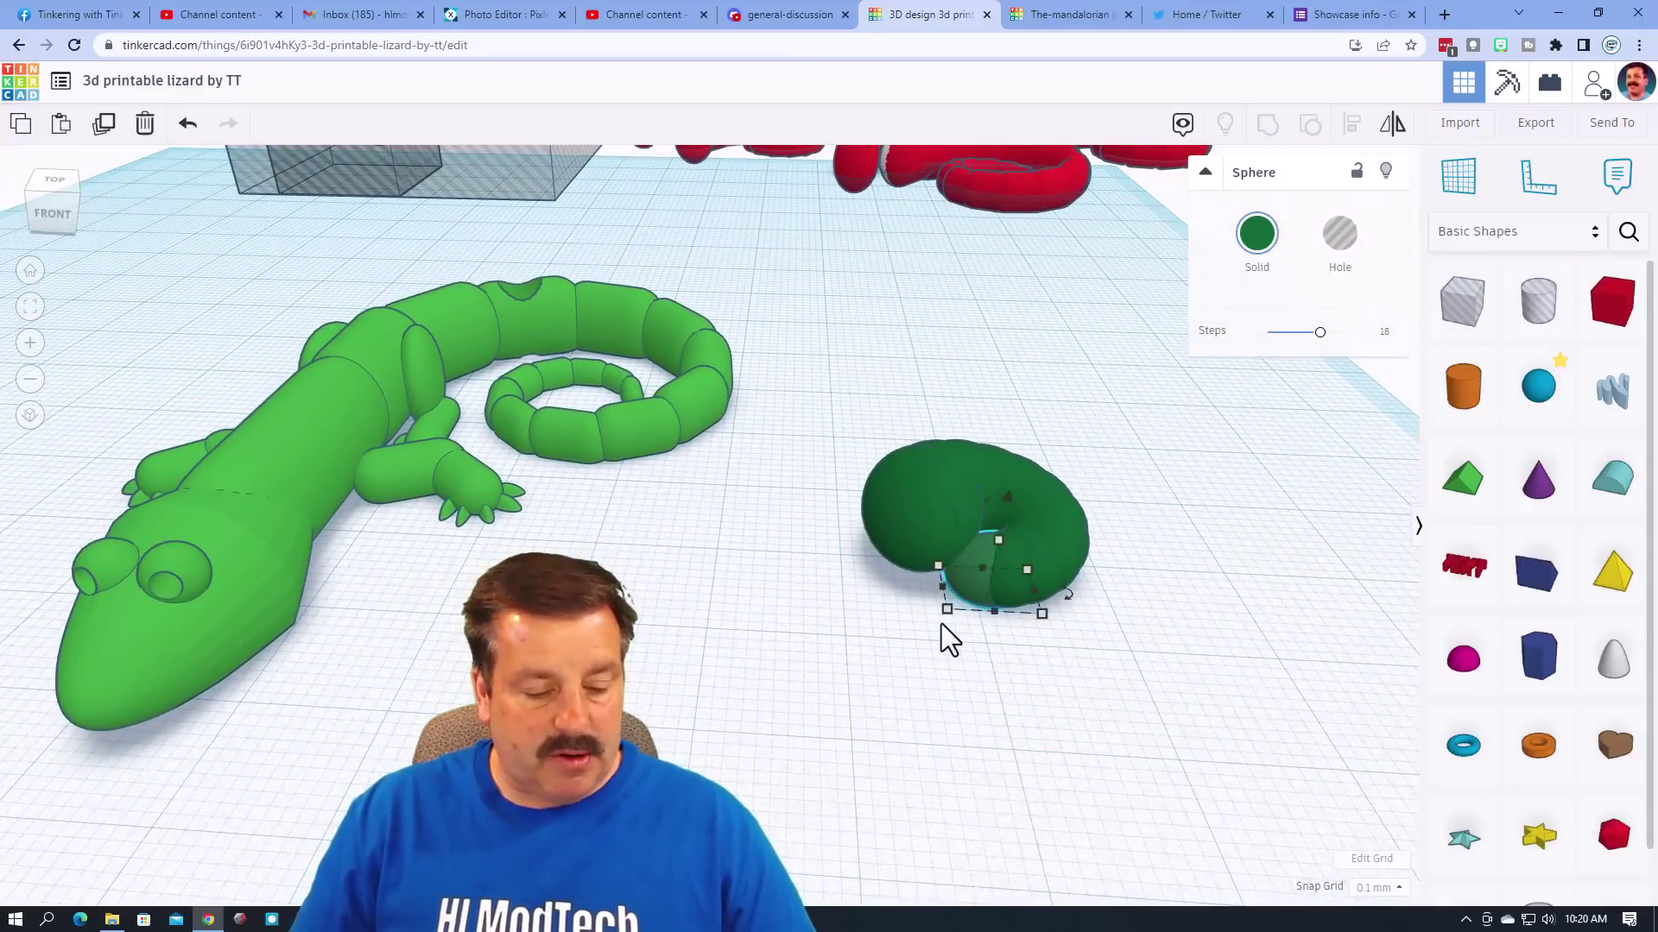
click(1089, 662)
drag(913, 516, 805, 576)
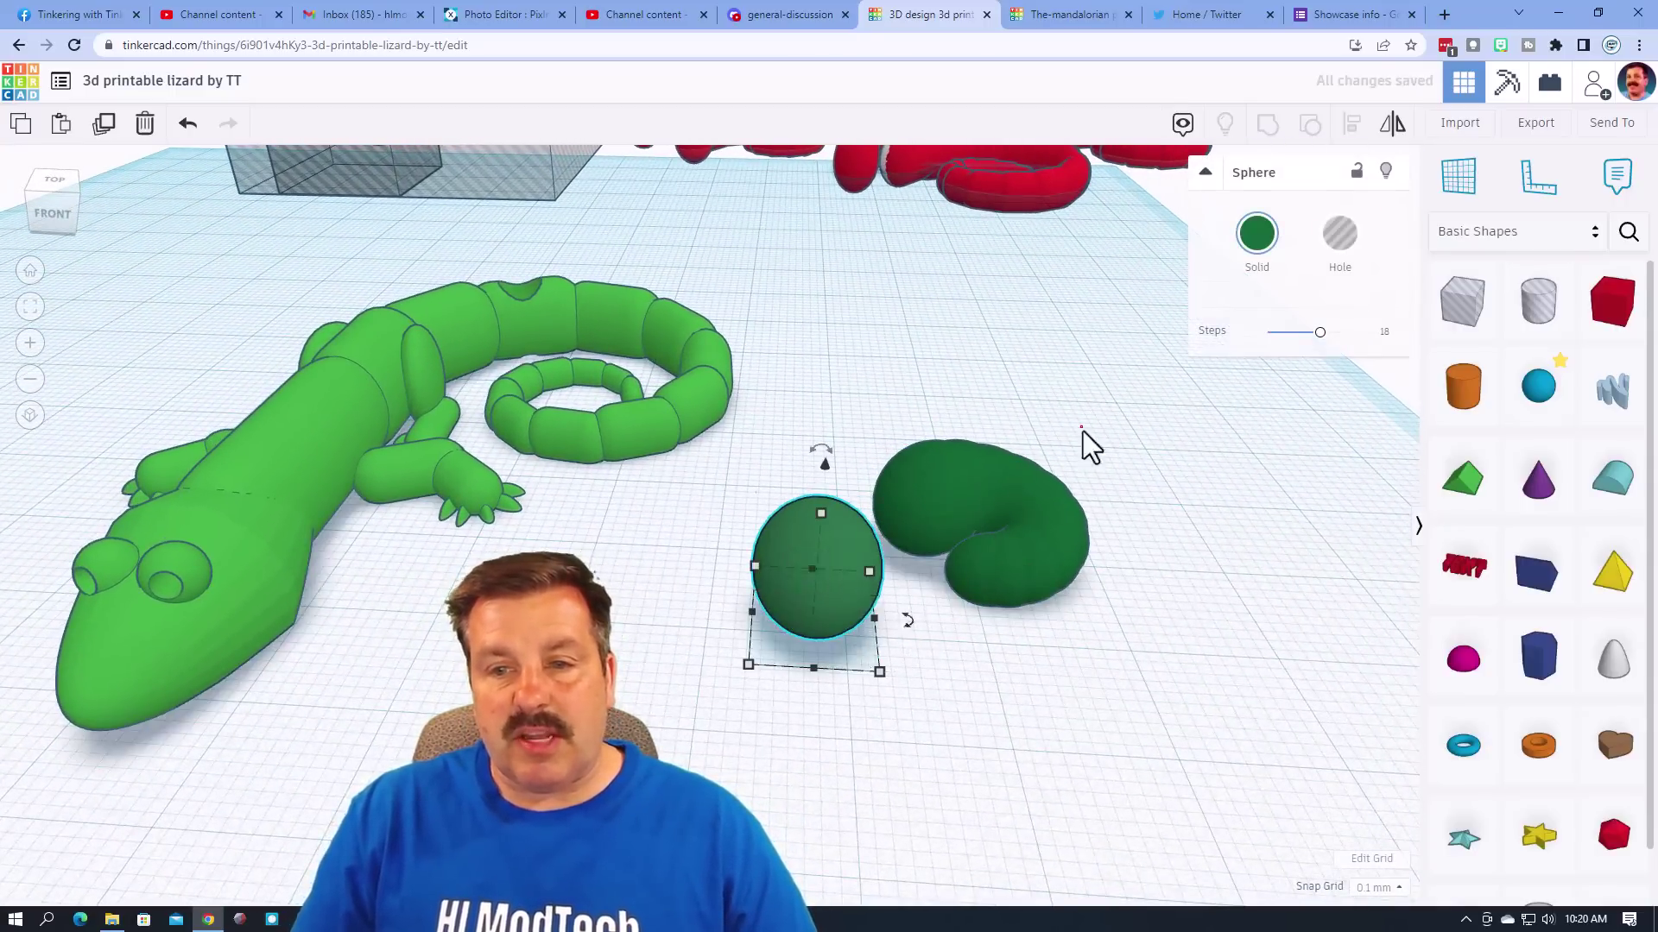
click(939, 565)
key(Delete)
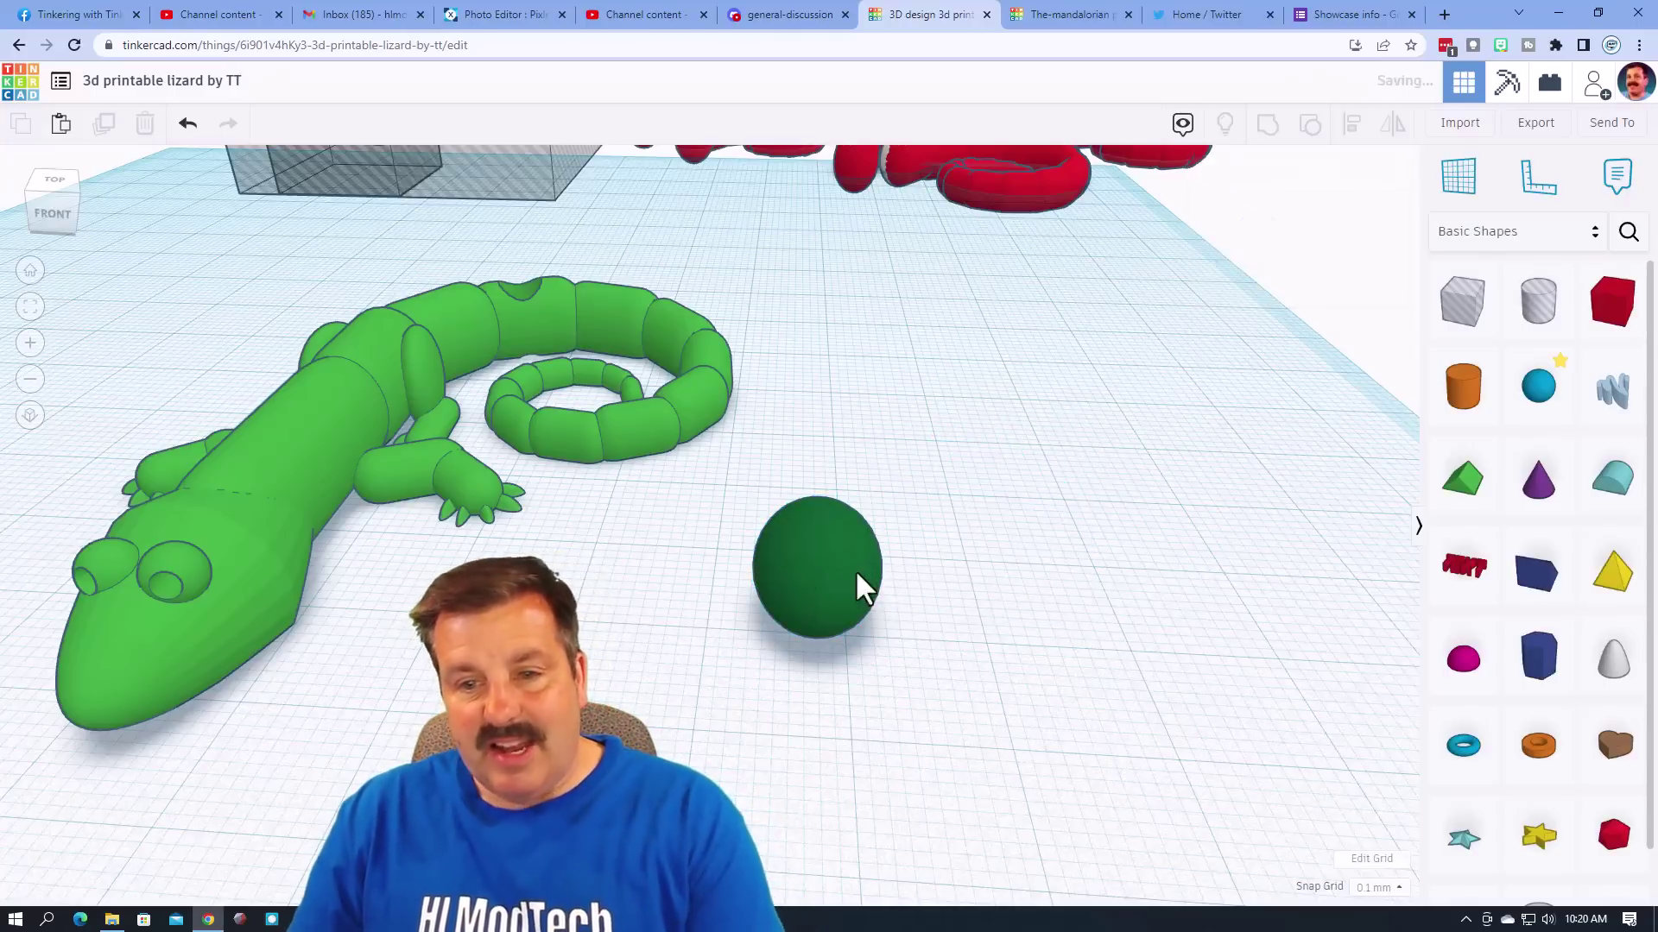
Set the snap grid to 1.0 mm, then duplicate the remaining sphere and nudge the copy 2 mm back
drag(852, 584, 923, 529)
click(1370, 889)
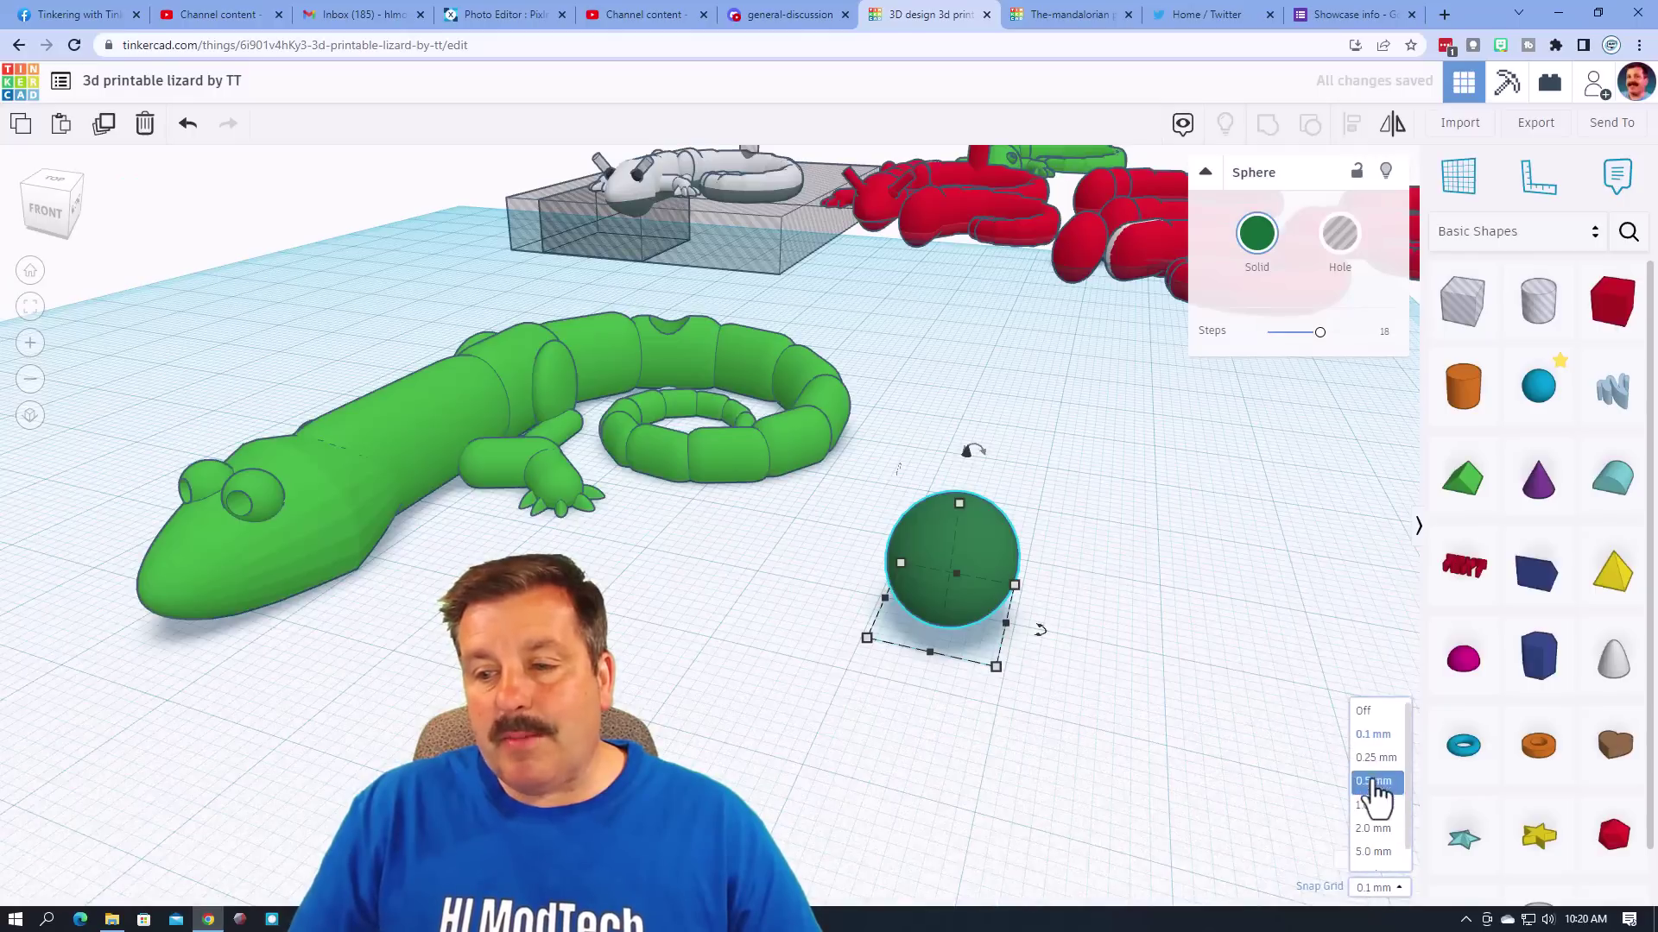
click(1374, 805)
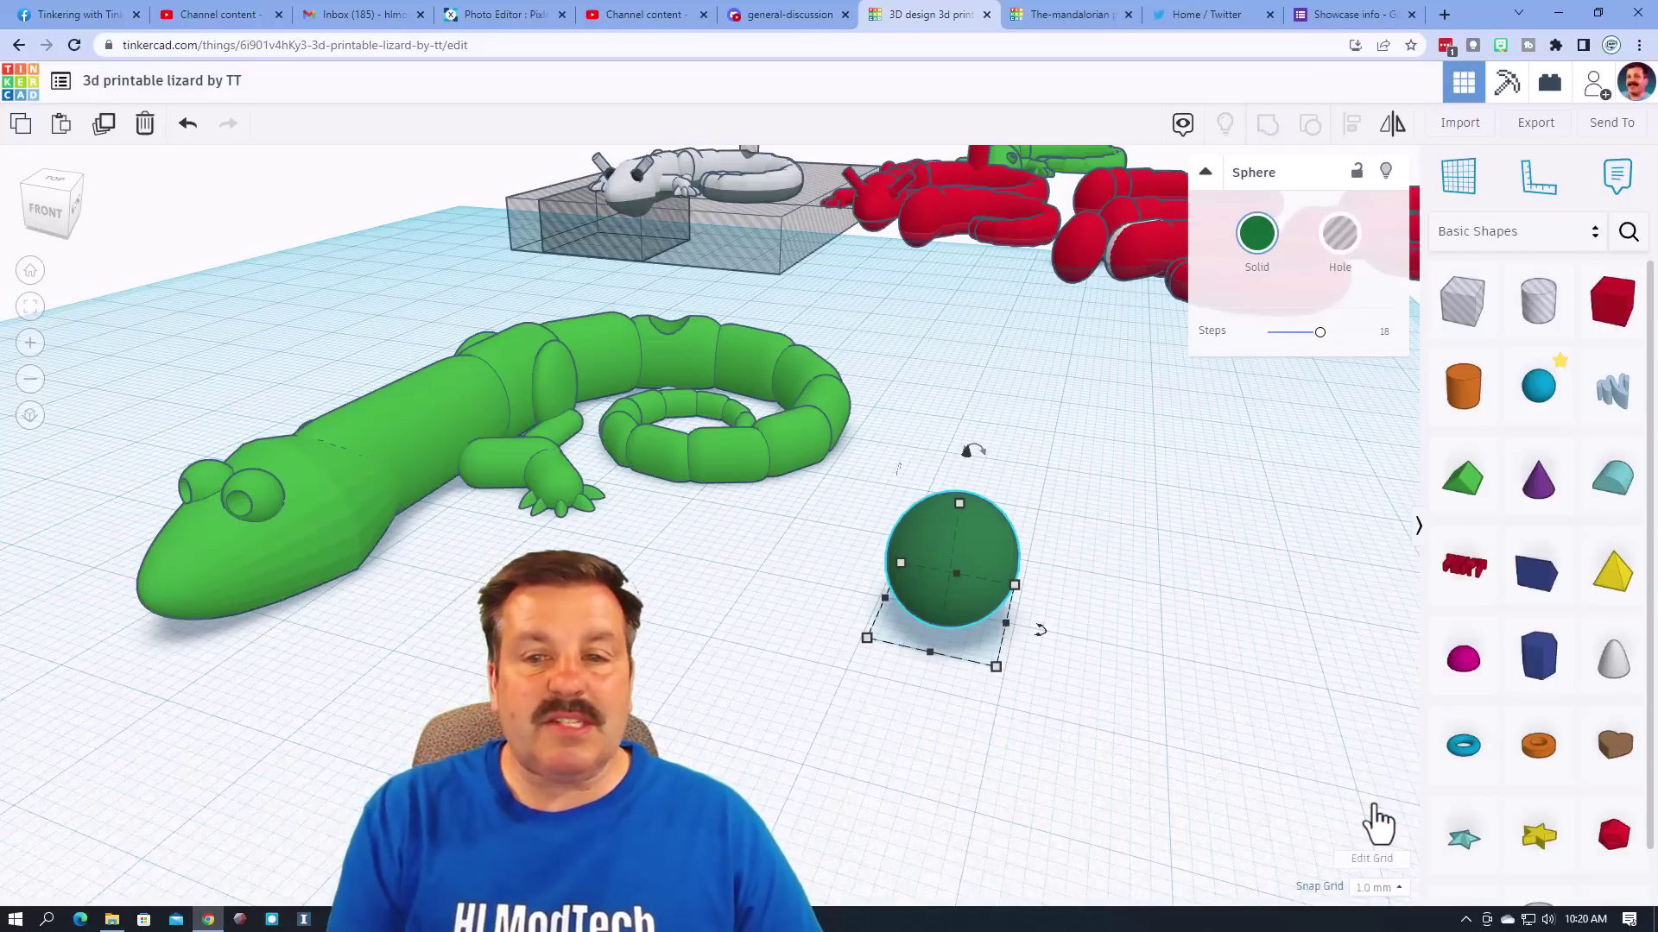
key(Up)
key(Up)
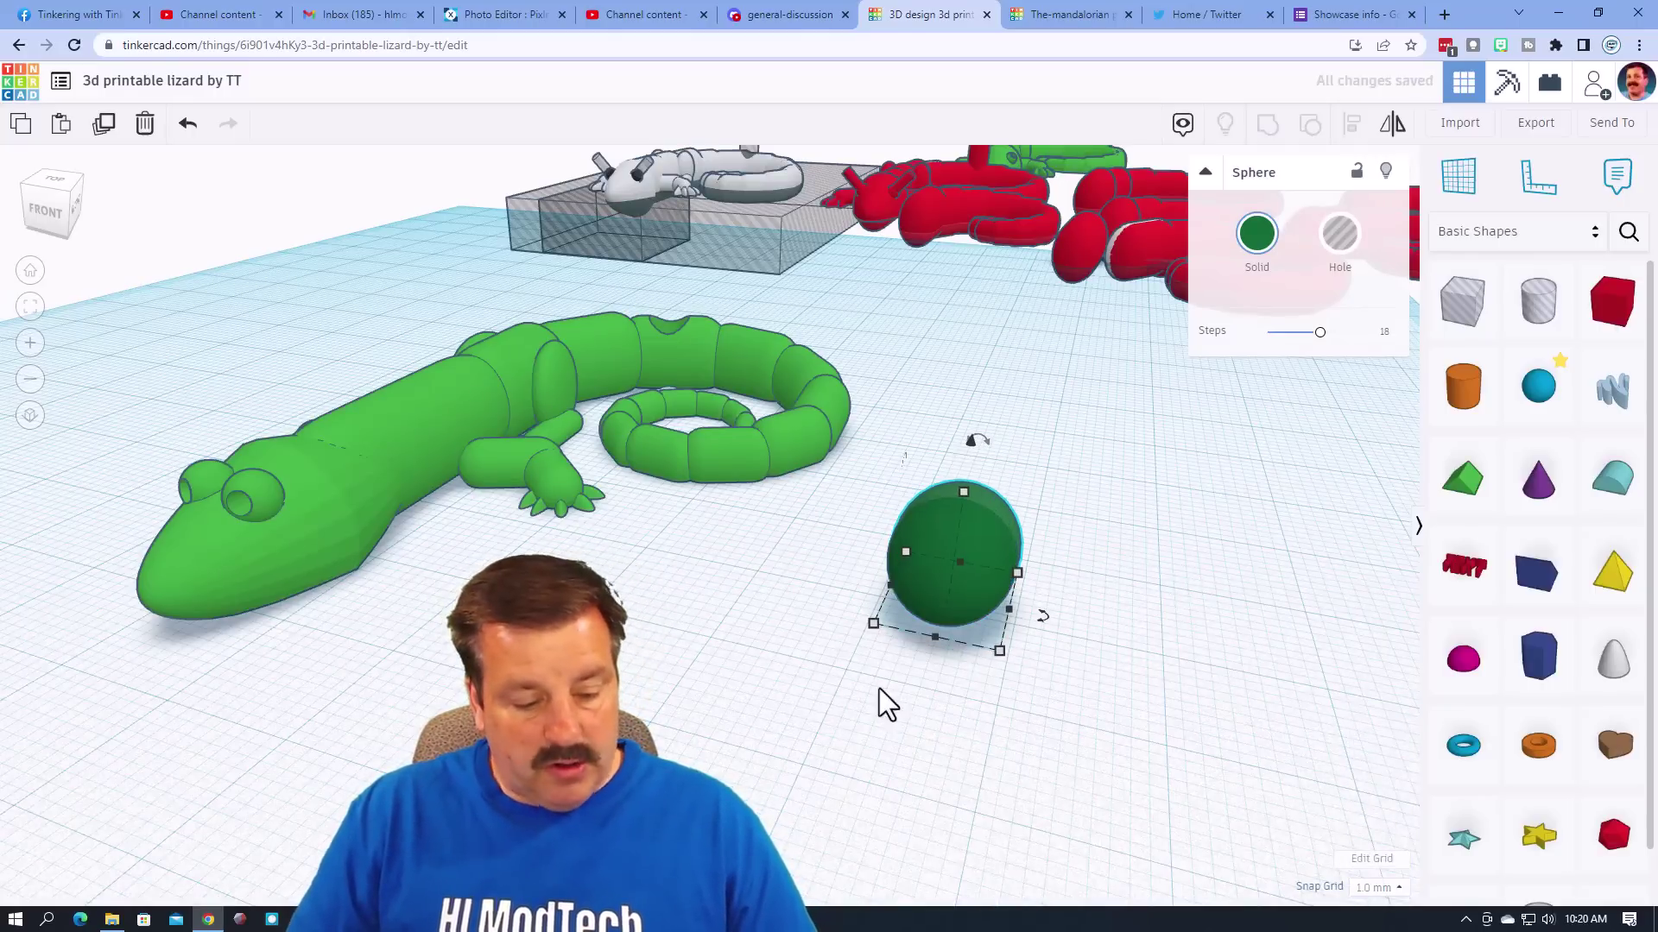
Scale the duplicated sphere uniformly to a width of 8.7 mm and rotate it slightly on the workplane
shift+drag(1002, 661, 1042, 698)
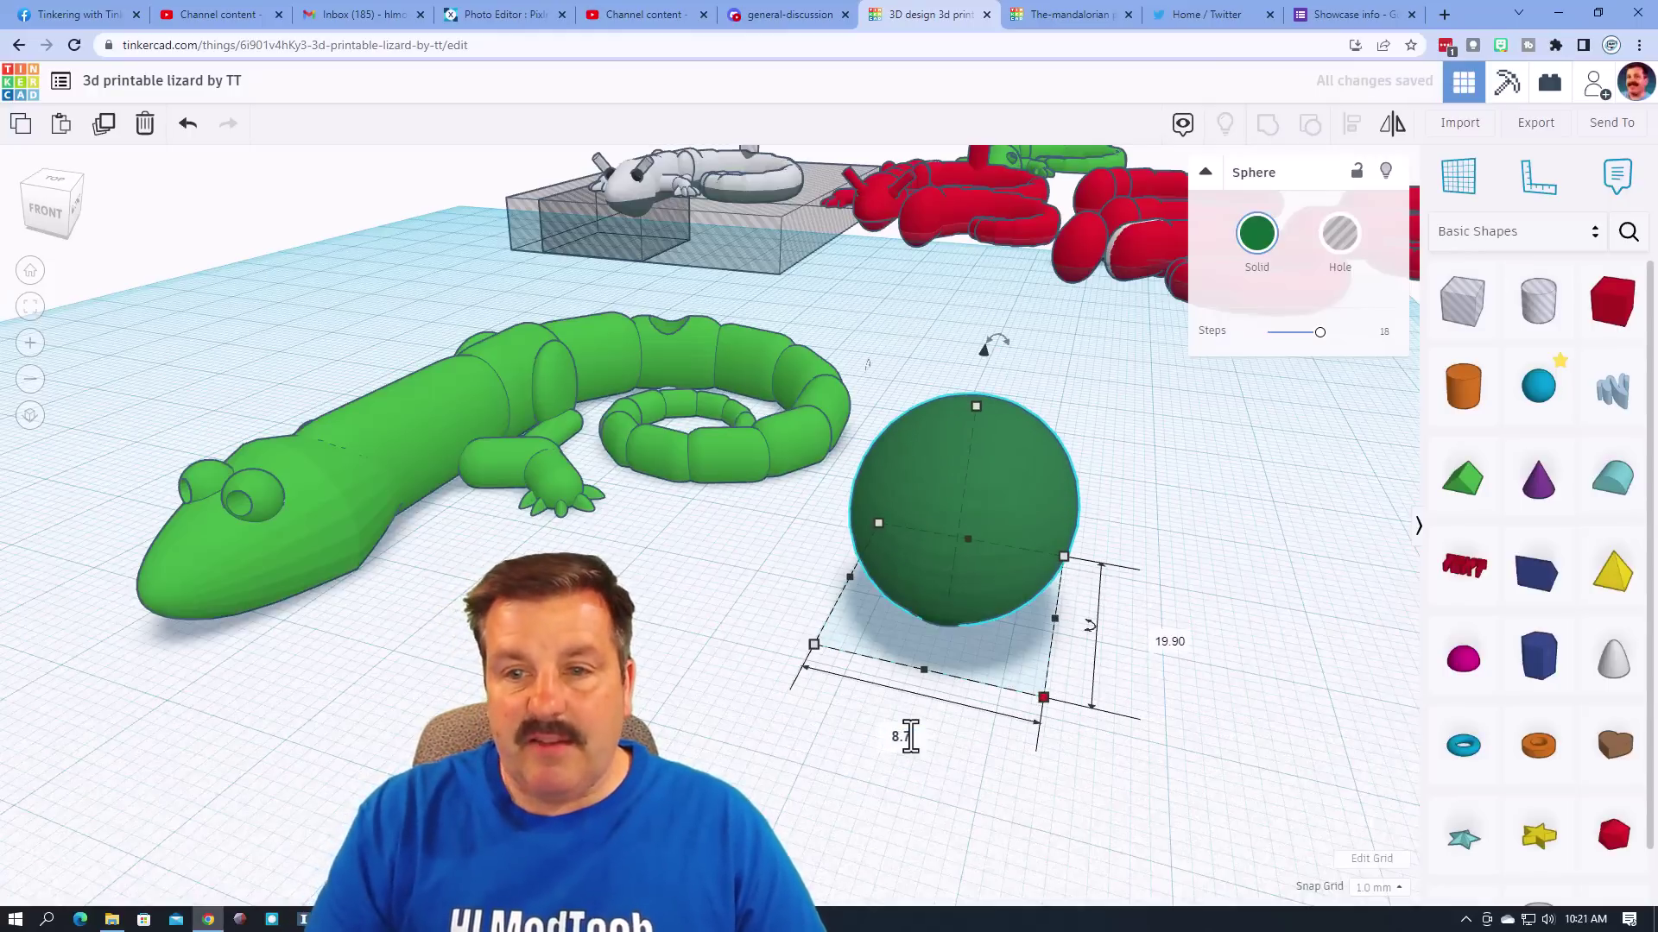
key(Return)
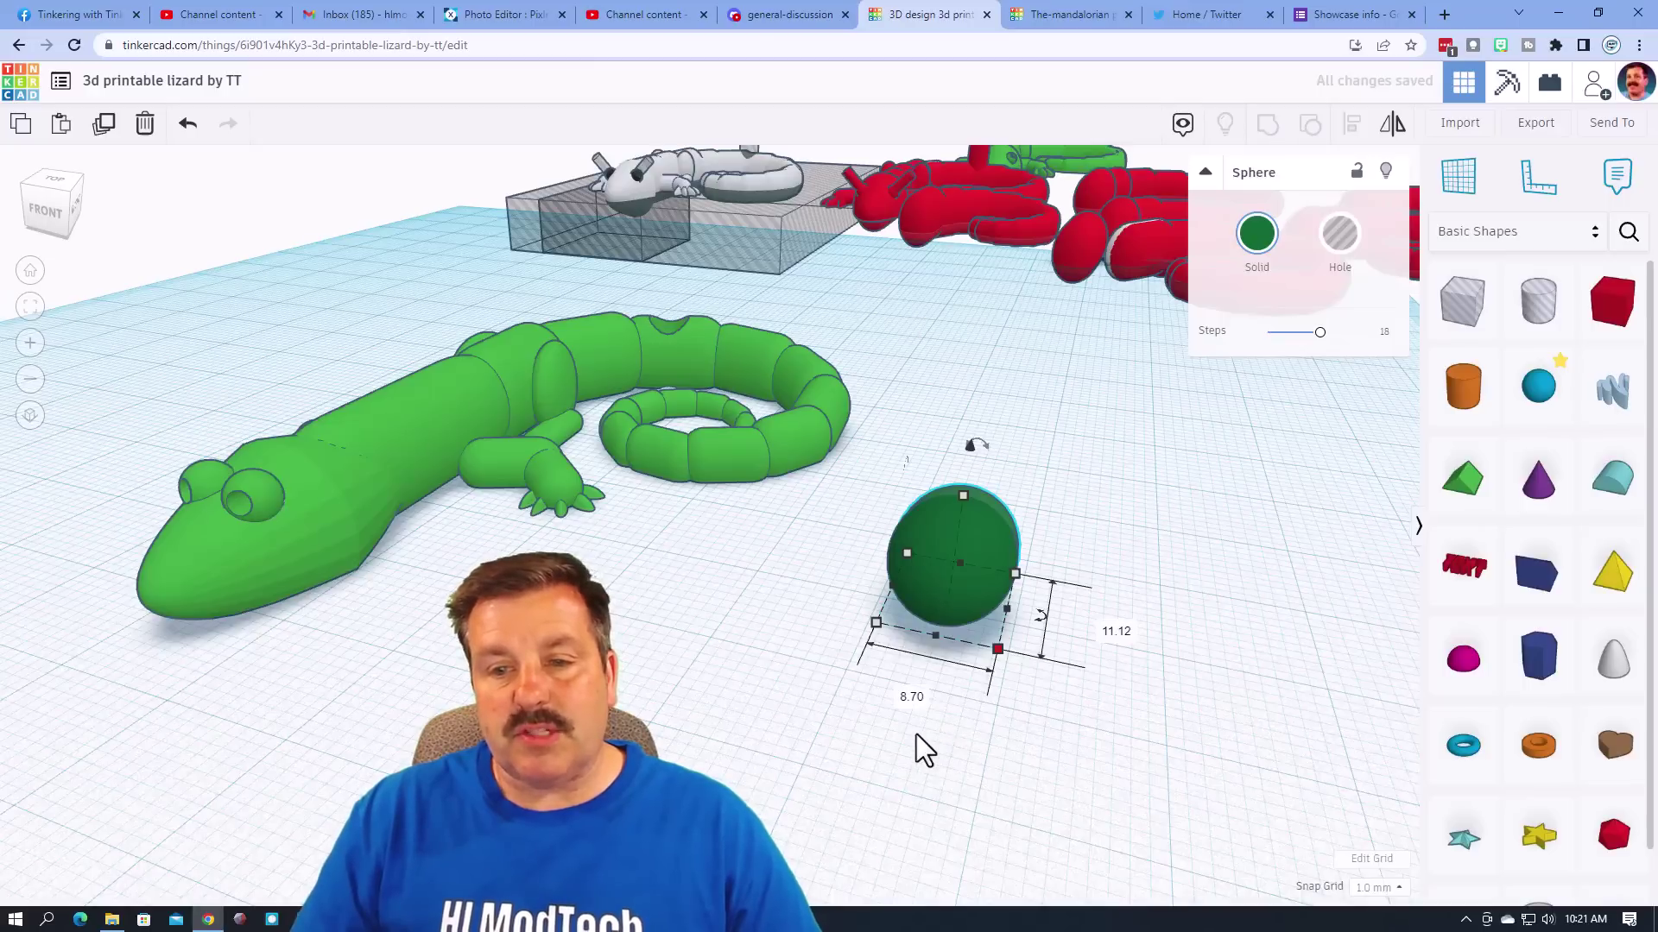
drag(1041, 616, 1120, 667)
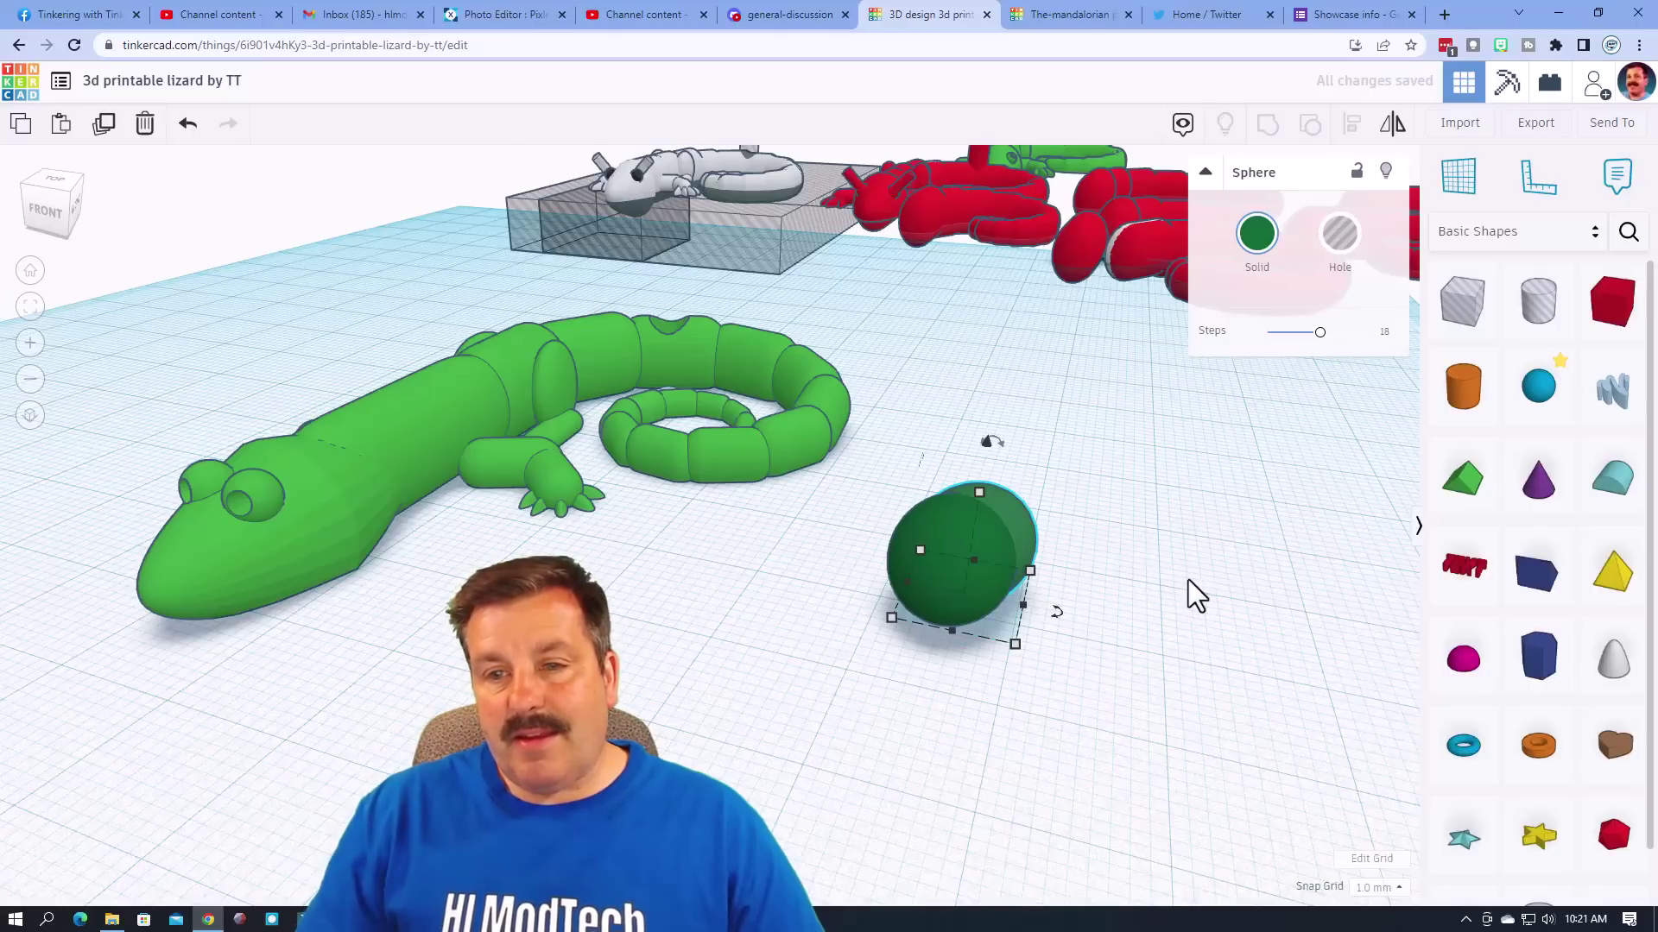
Set the snap grid to 0.1 mm and repeat the duplication until the spheres form a long, tapering curled tail
click(1378, 889)
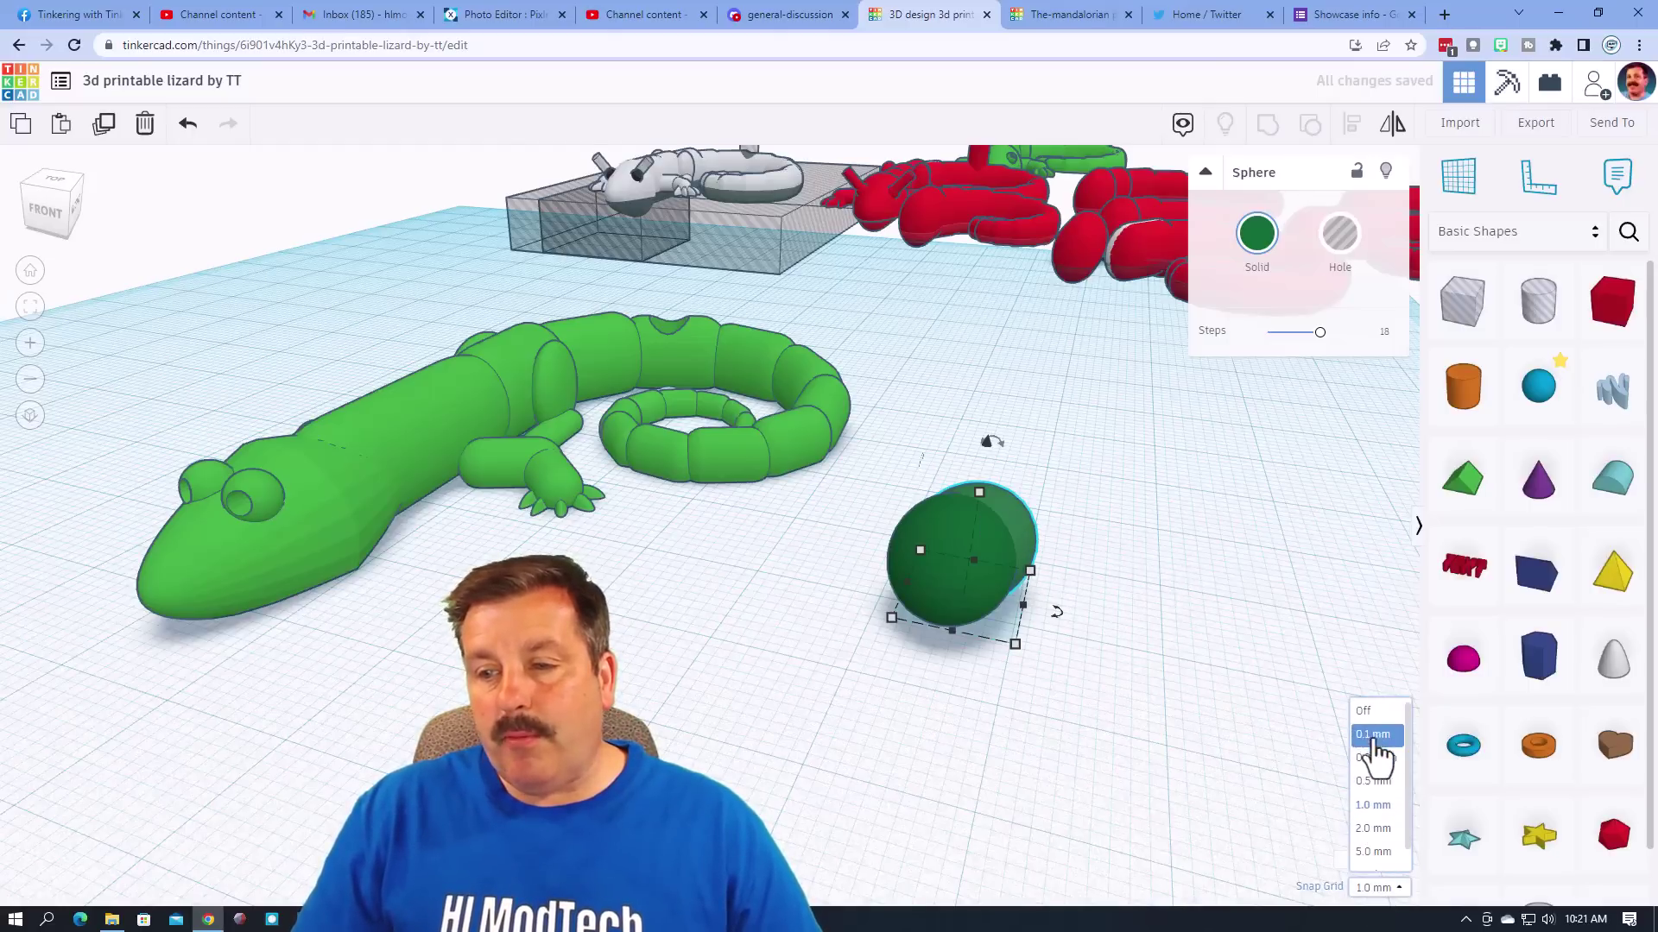
click(1373, 741)
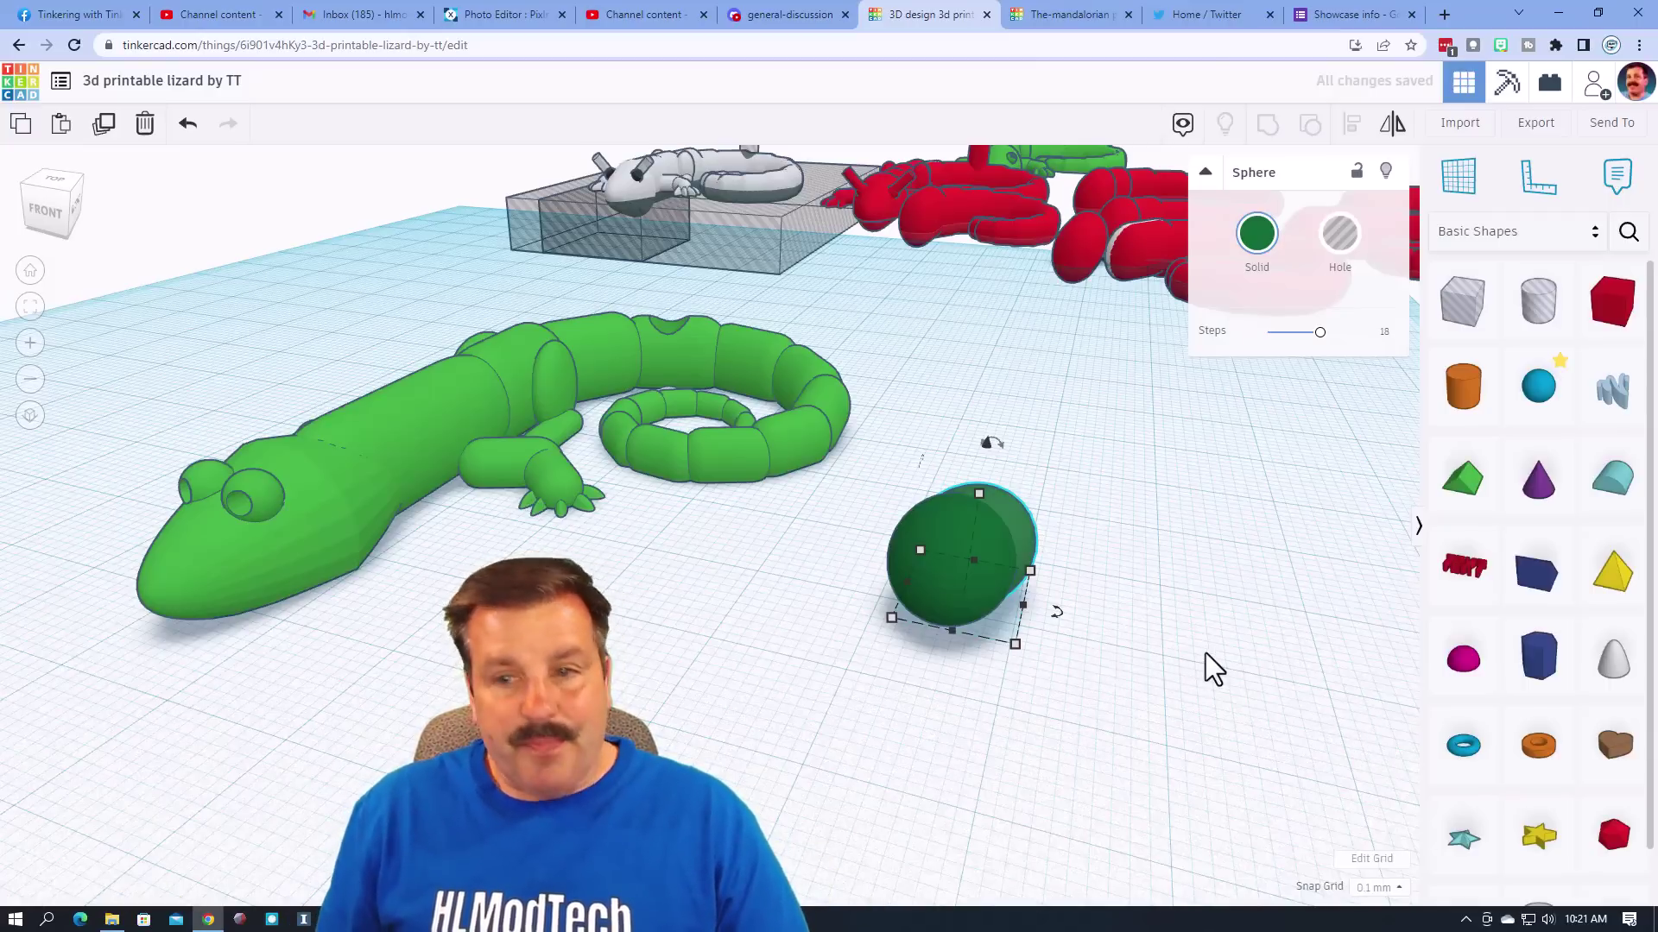
key(ctrl+d)
key(ctrl+d)
key(ctrl+d)
key(ctrl+d)
key(ctrl+d)
key(ctrl+d)
key(ctrl+d)
key(ctrl+d)
key(ctrl+d)
key(ctrl+d)
key(ctrl+d)
key(ctrl+d)
key(ctrl+d)
key(ctrl+d)
key(ctrl+d)
key(ctrl+d)
key(ctrl+d)
key(ctrl+d)
key(ctrl+d)
key(ctrl+d)
key(ctrl+d)
key(ctrl+d)
key(ctrl+d)
key(ctrl+d)
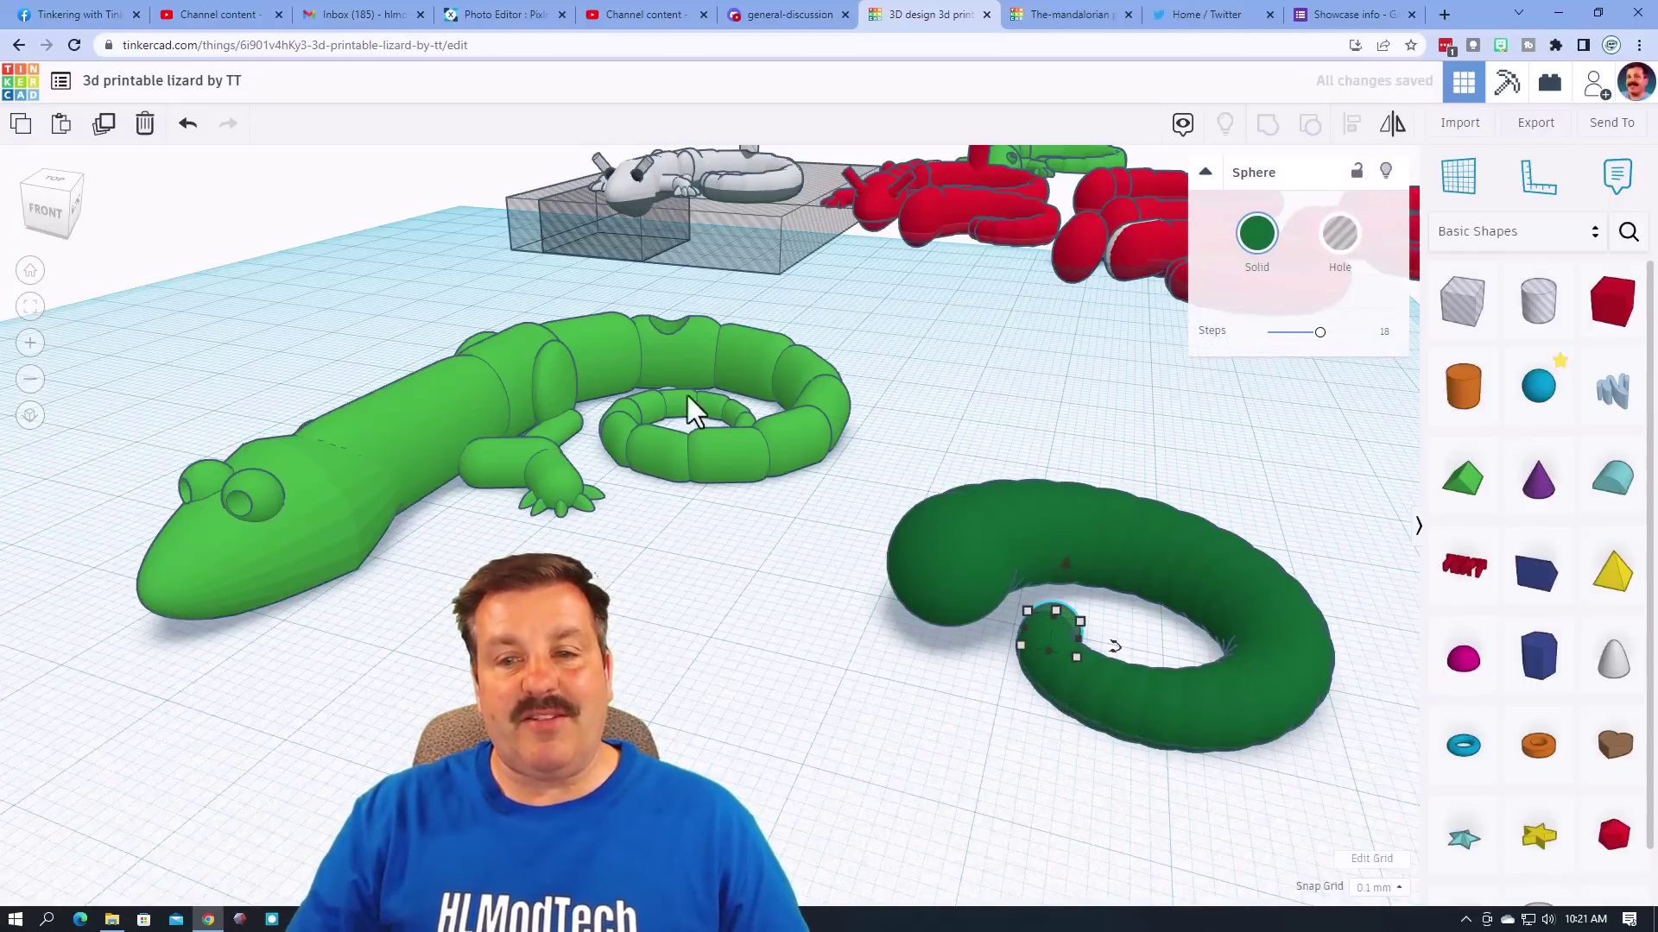
right_drag(633, 440, 817, 721)
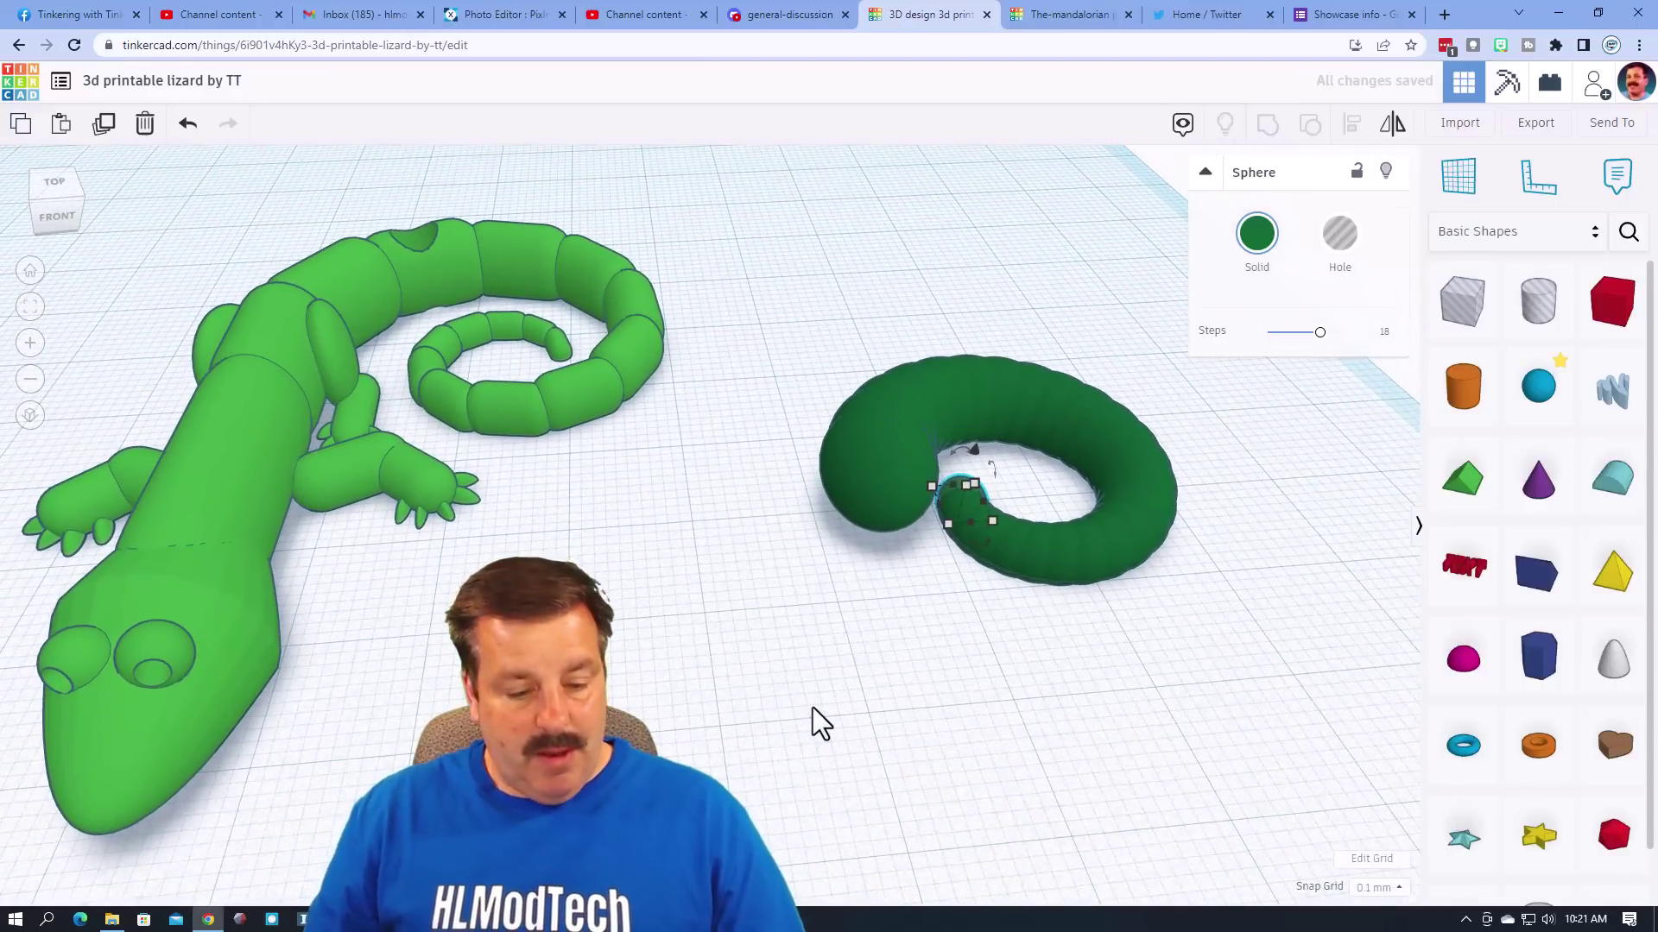
Continue the repeated duplication of the shrinking spheres to extend the curled tail inward to a small tip
key(ctrl+d)
key(ctrl+d)
key(ctrl+d)
key(ctrl+d)
key(ctrl+d)
key(ctrl+d)
click(817, 722)
key(ctrl+d)
right_drag(817, 721, 903, 646)
click(812, 635)
Place a box hole over the curled tail, enlarge its base to cover the whole tail, and set its height to 5 mm
drag(1461, 306, 1165, 606)
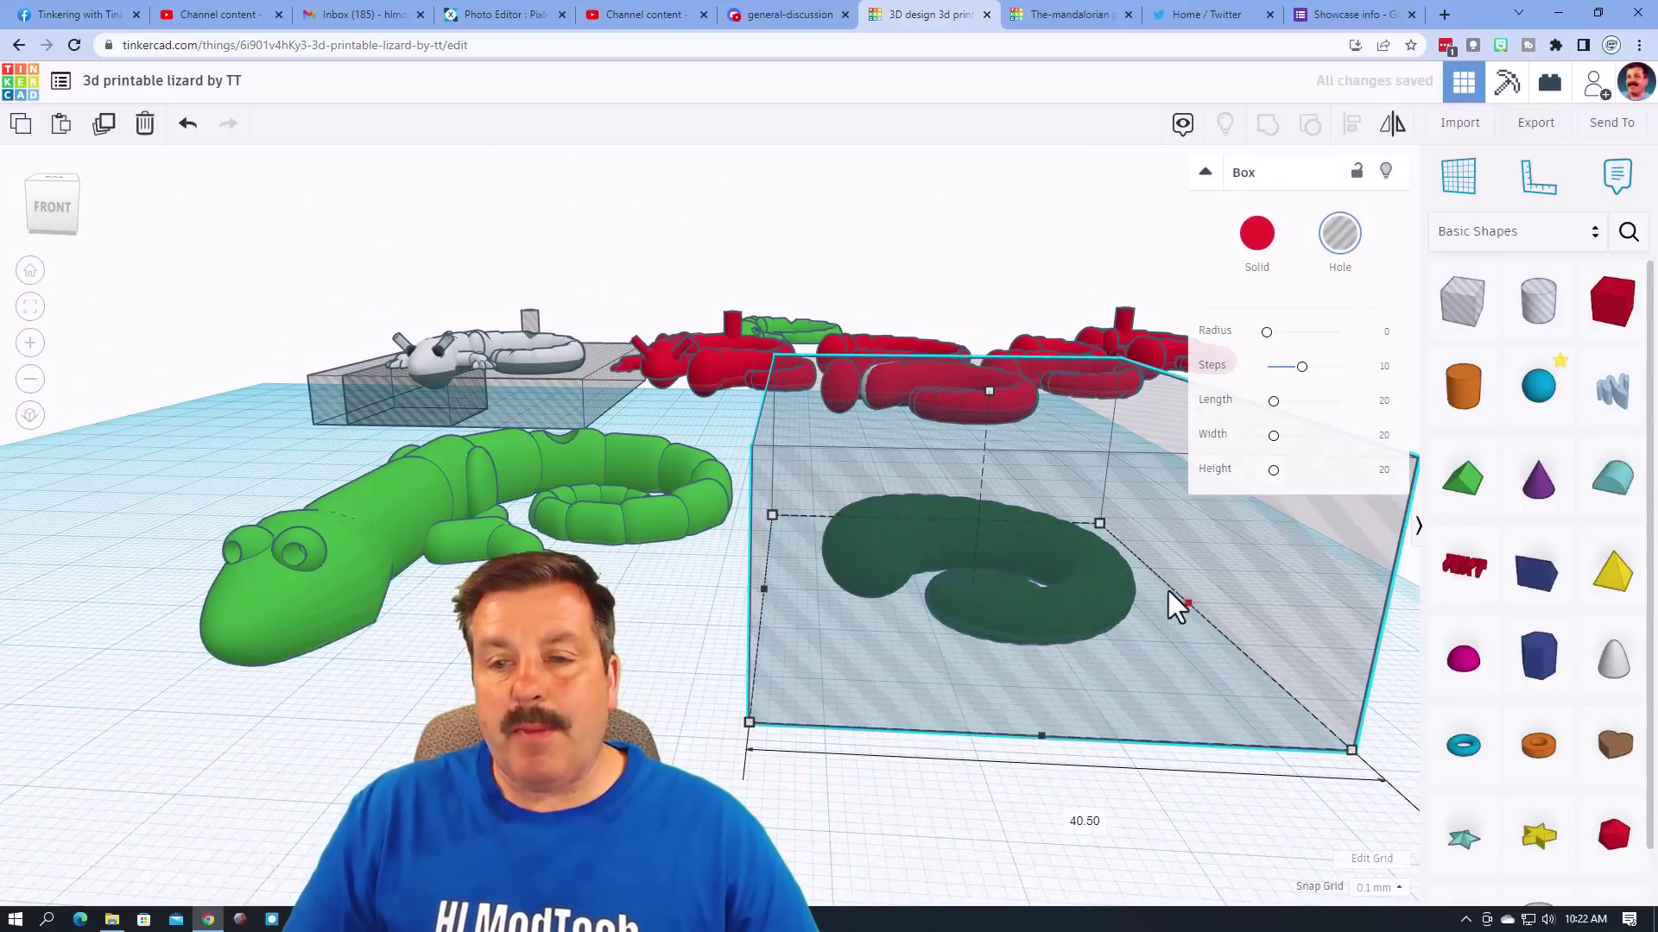
right_drag(1148, 599, 1022, 417)
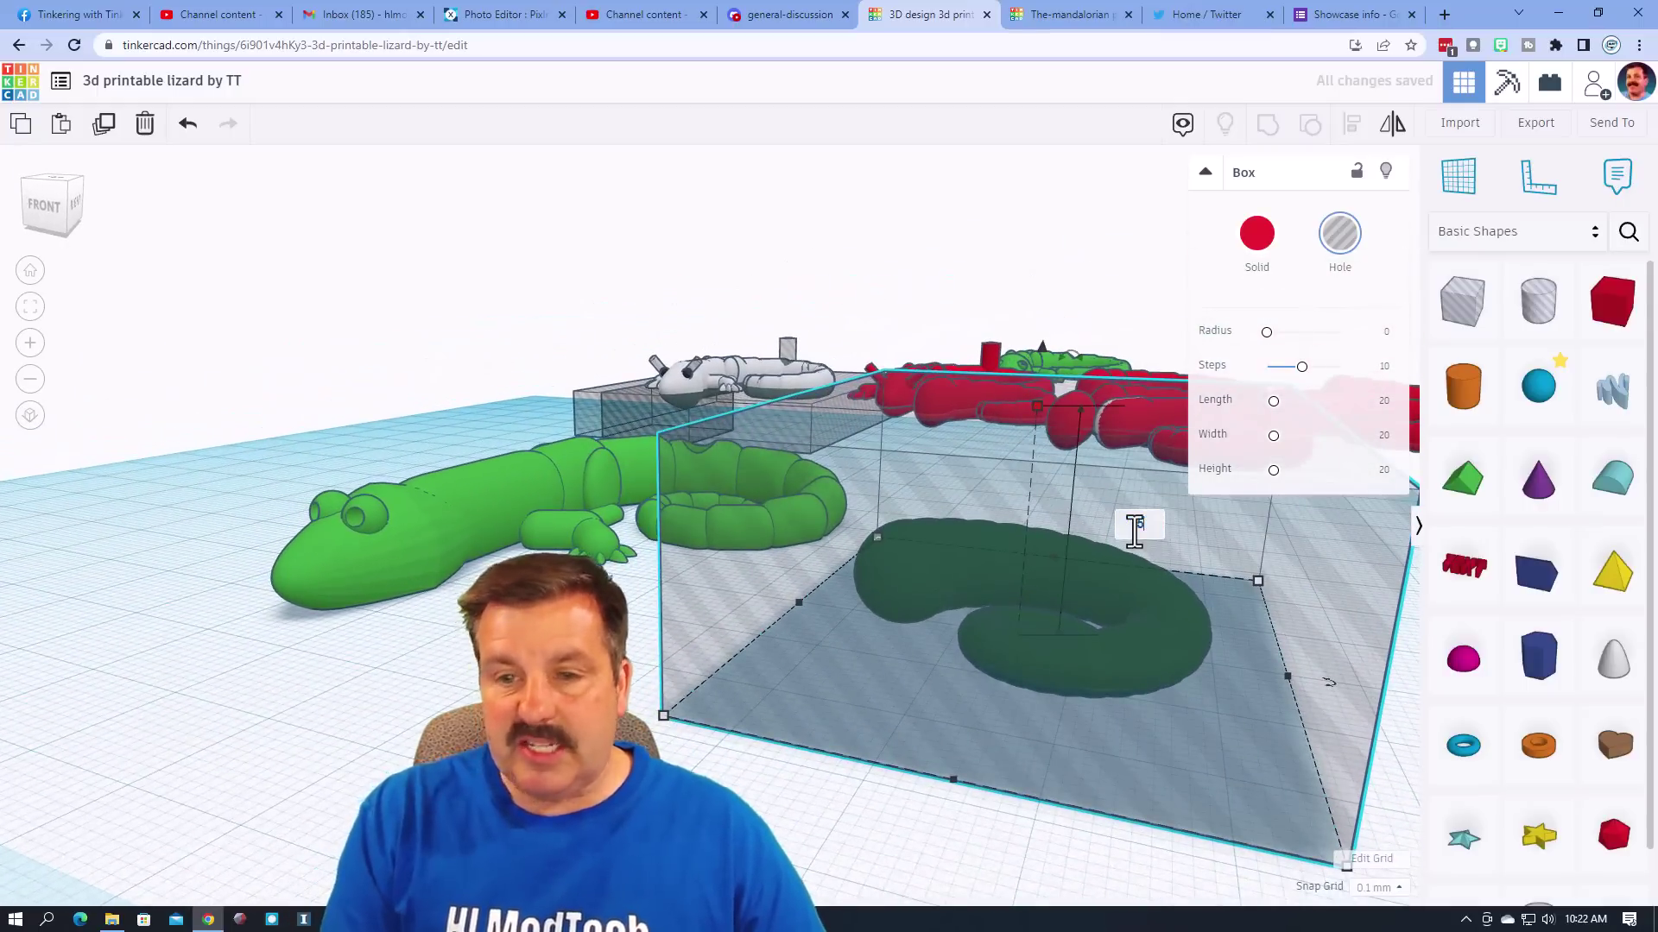
click(1138, 524)
text(5)
key(Return)
Set the snap grid to 5.0 mm and lower the box hole one step so it lies directly beneath the workplane
click(1378, 887)
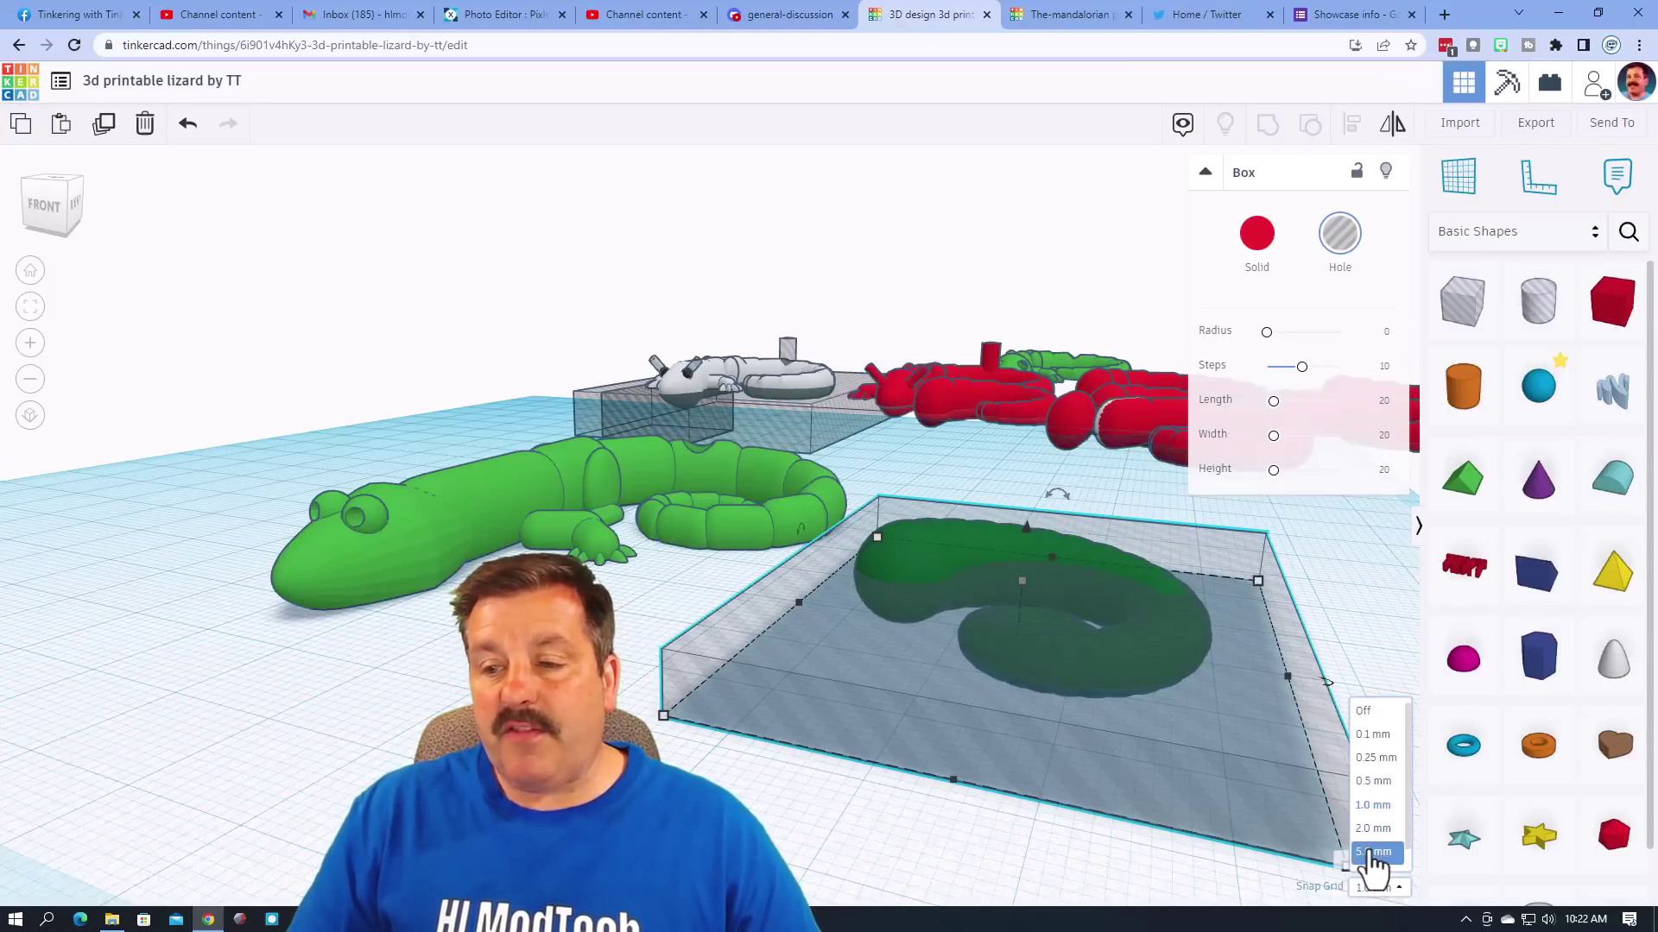
click(1373, 759)
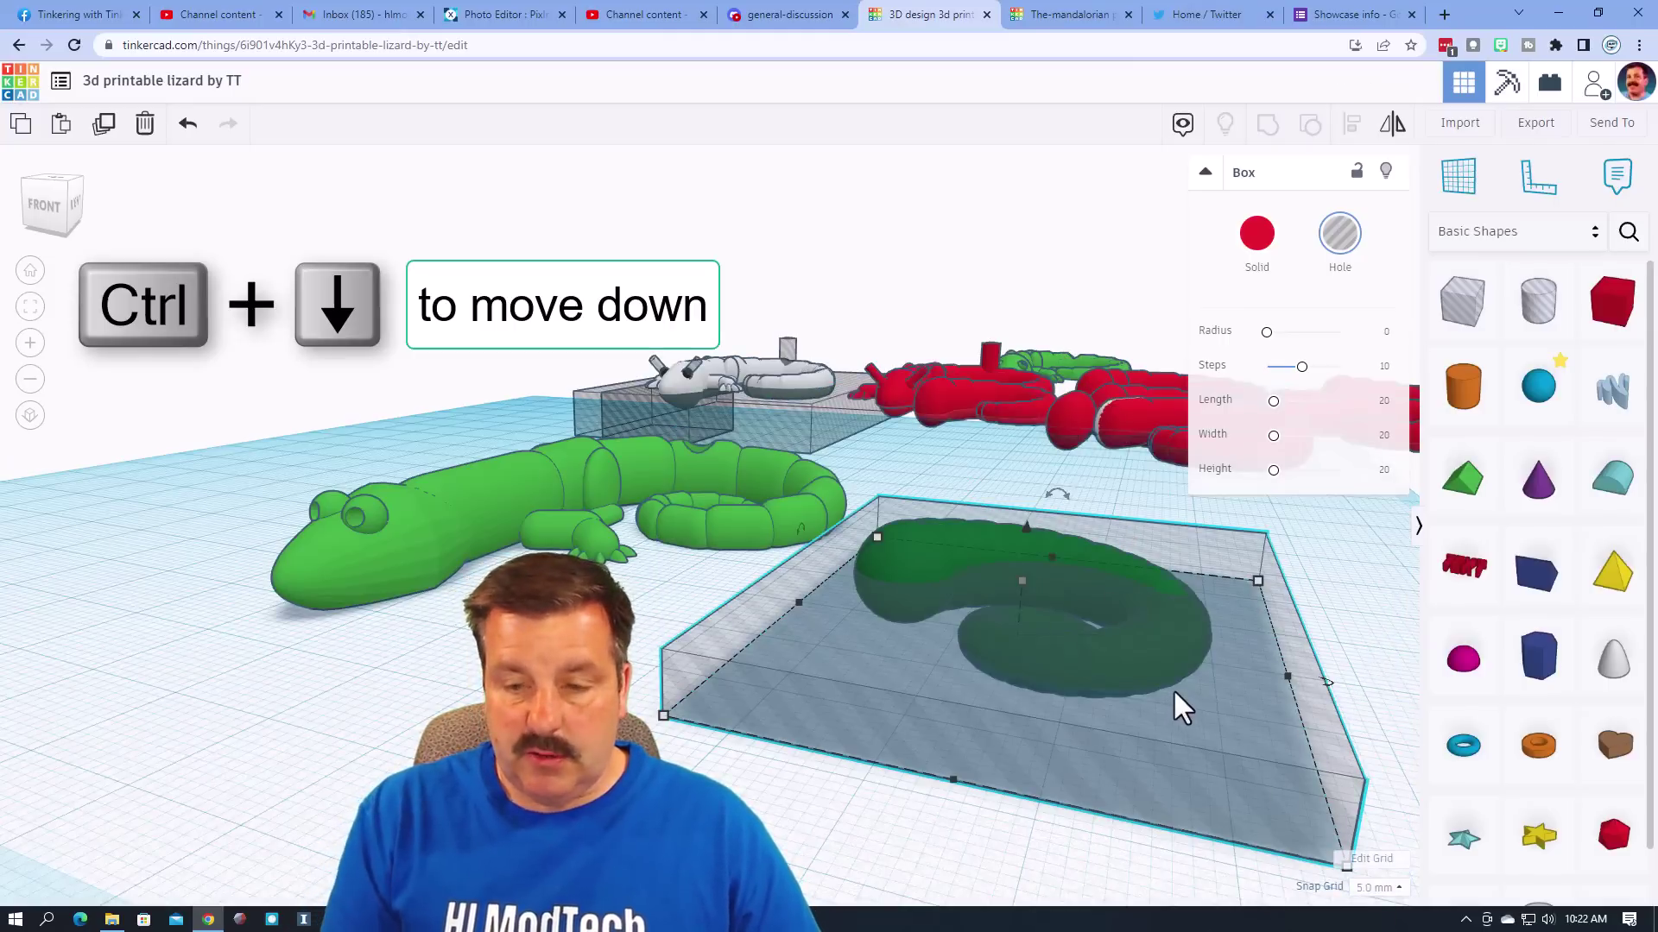
key(ctrl+Down)
right_drag(852, 649, 889, 669)
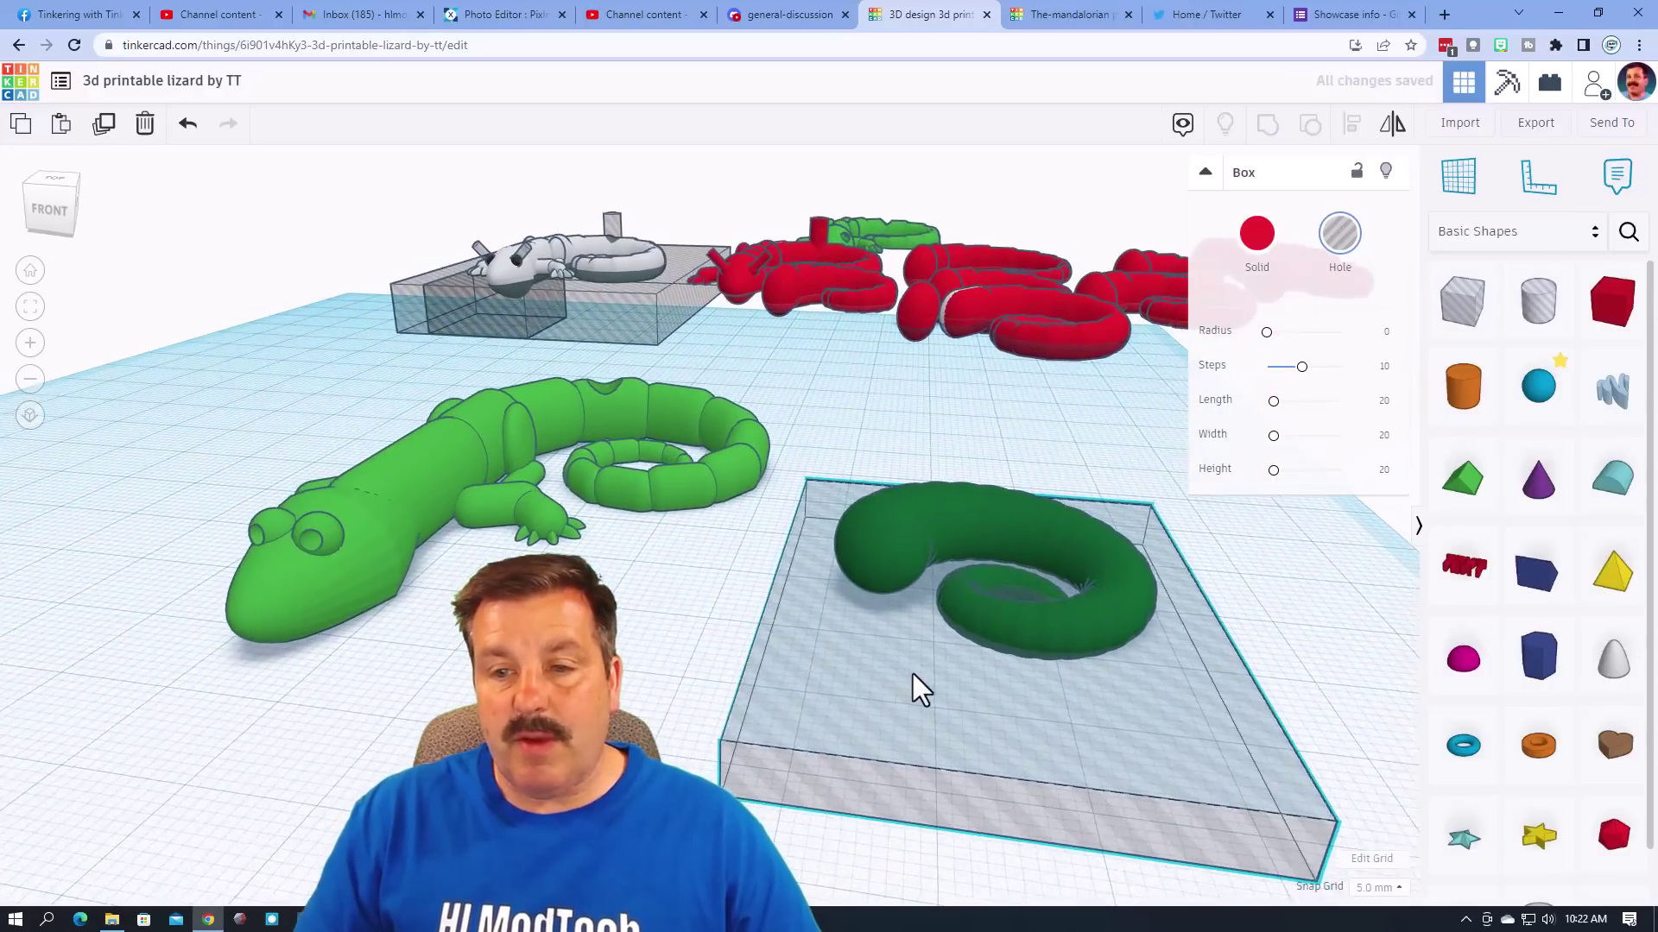
Select all the tail spheres together with the box hole and group them to cut the tail's underside flat
click(1235, 587)
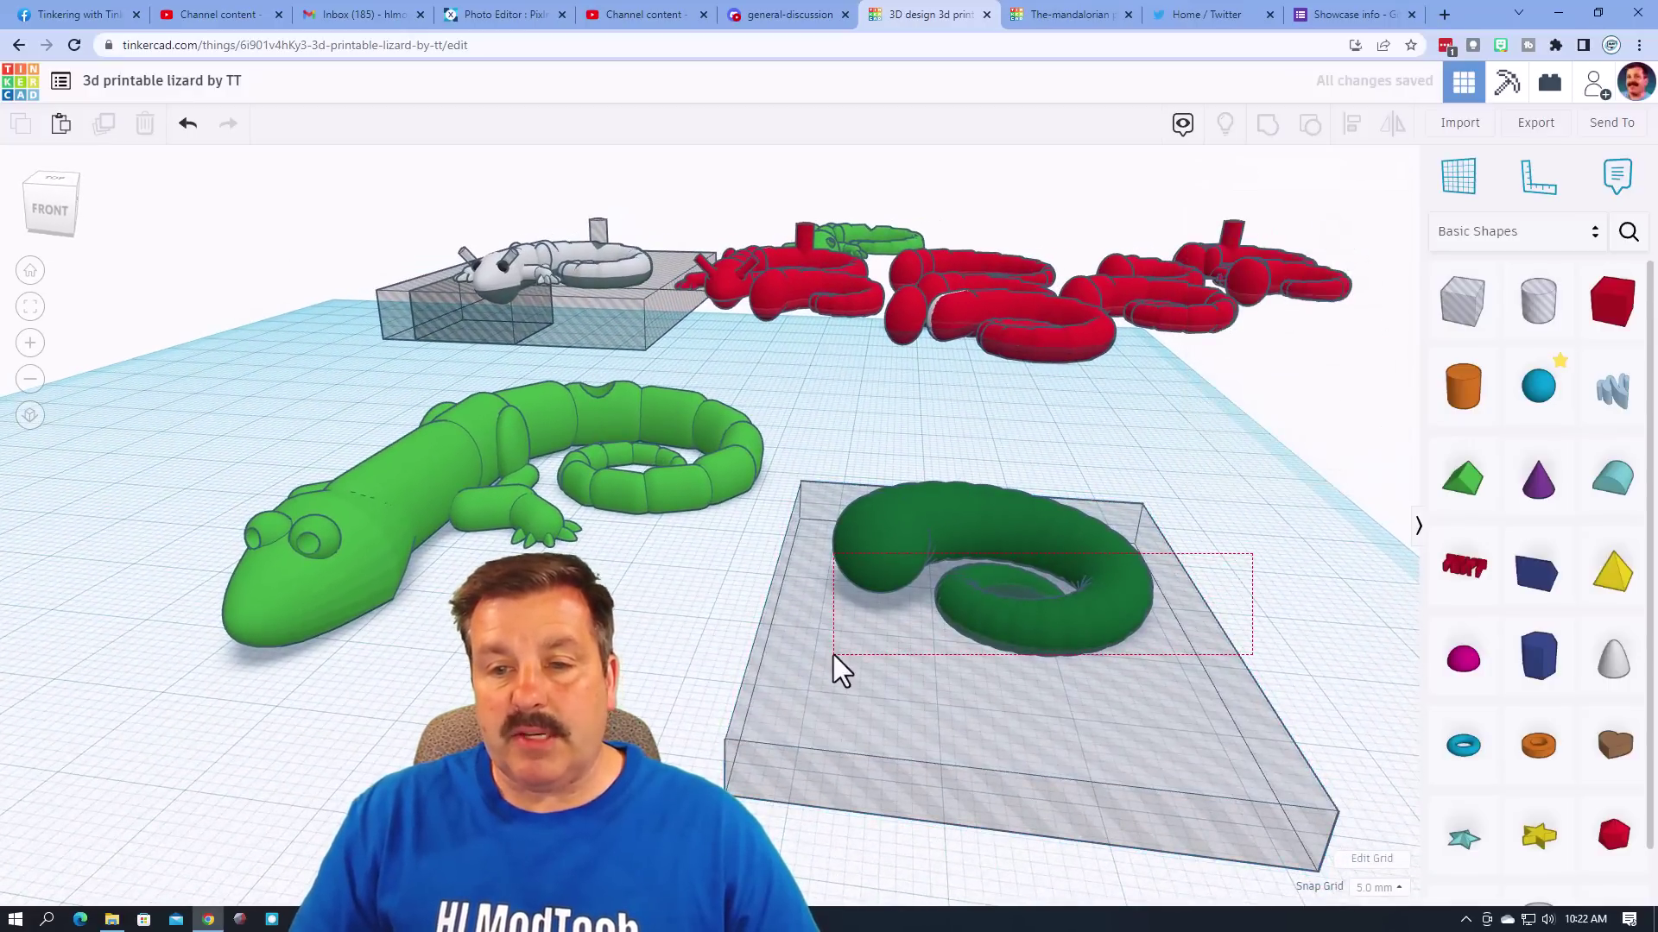
drag(834, 657, 837, 659)
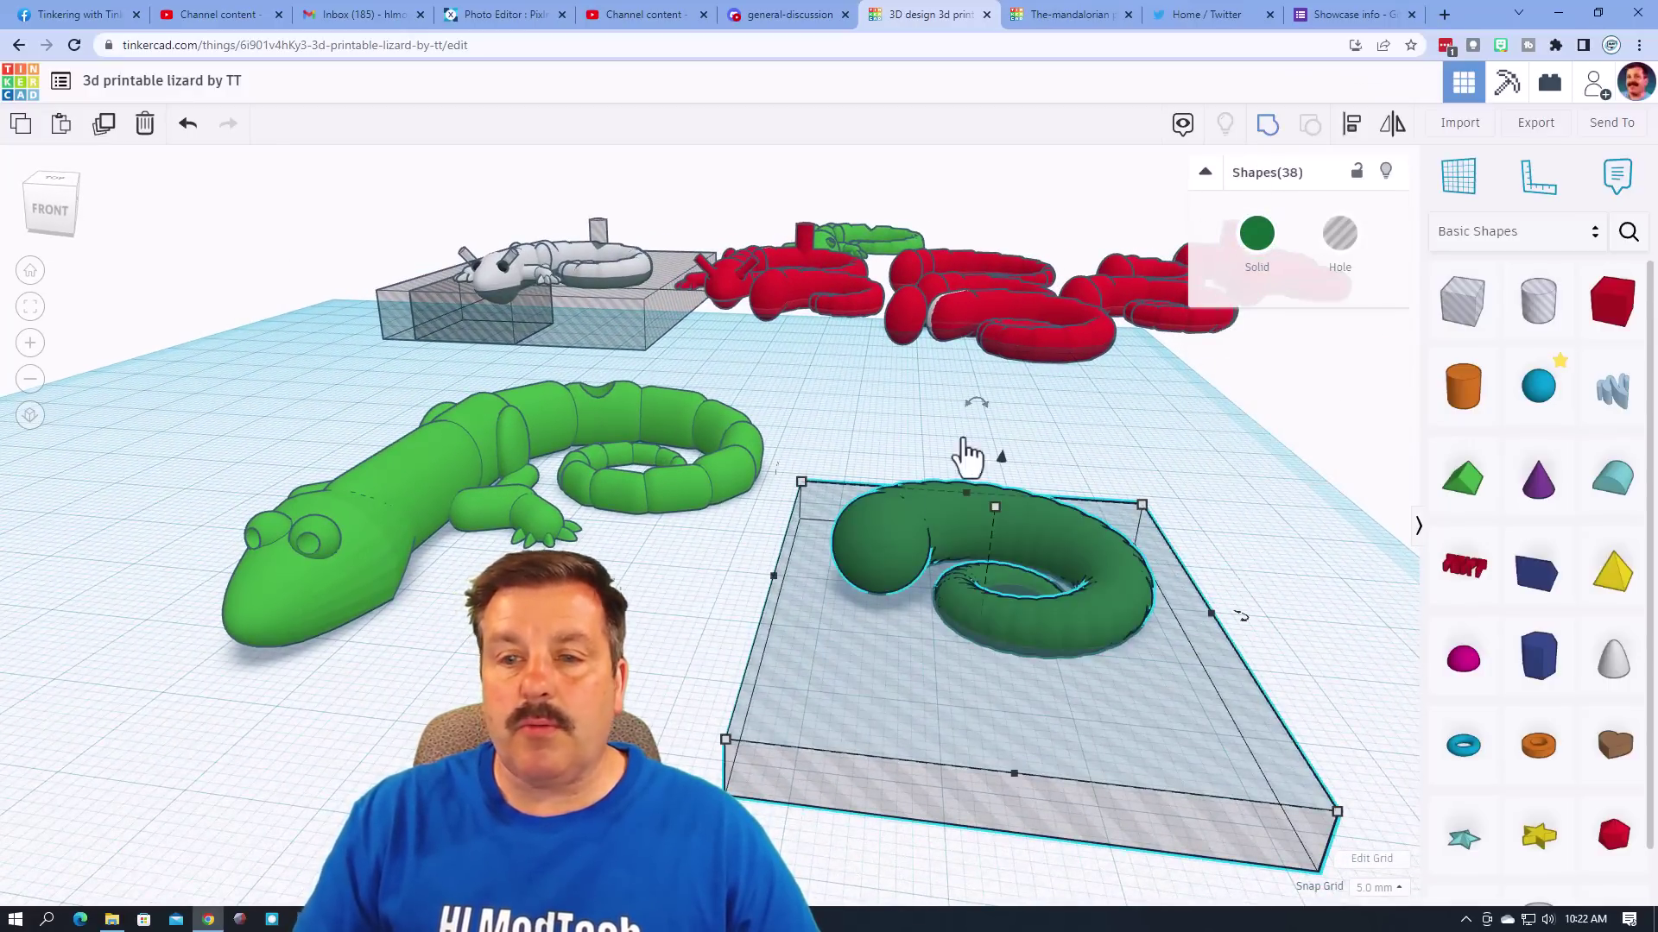
key(ctrl+g)
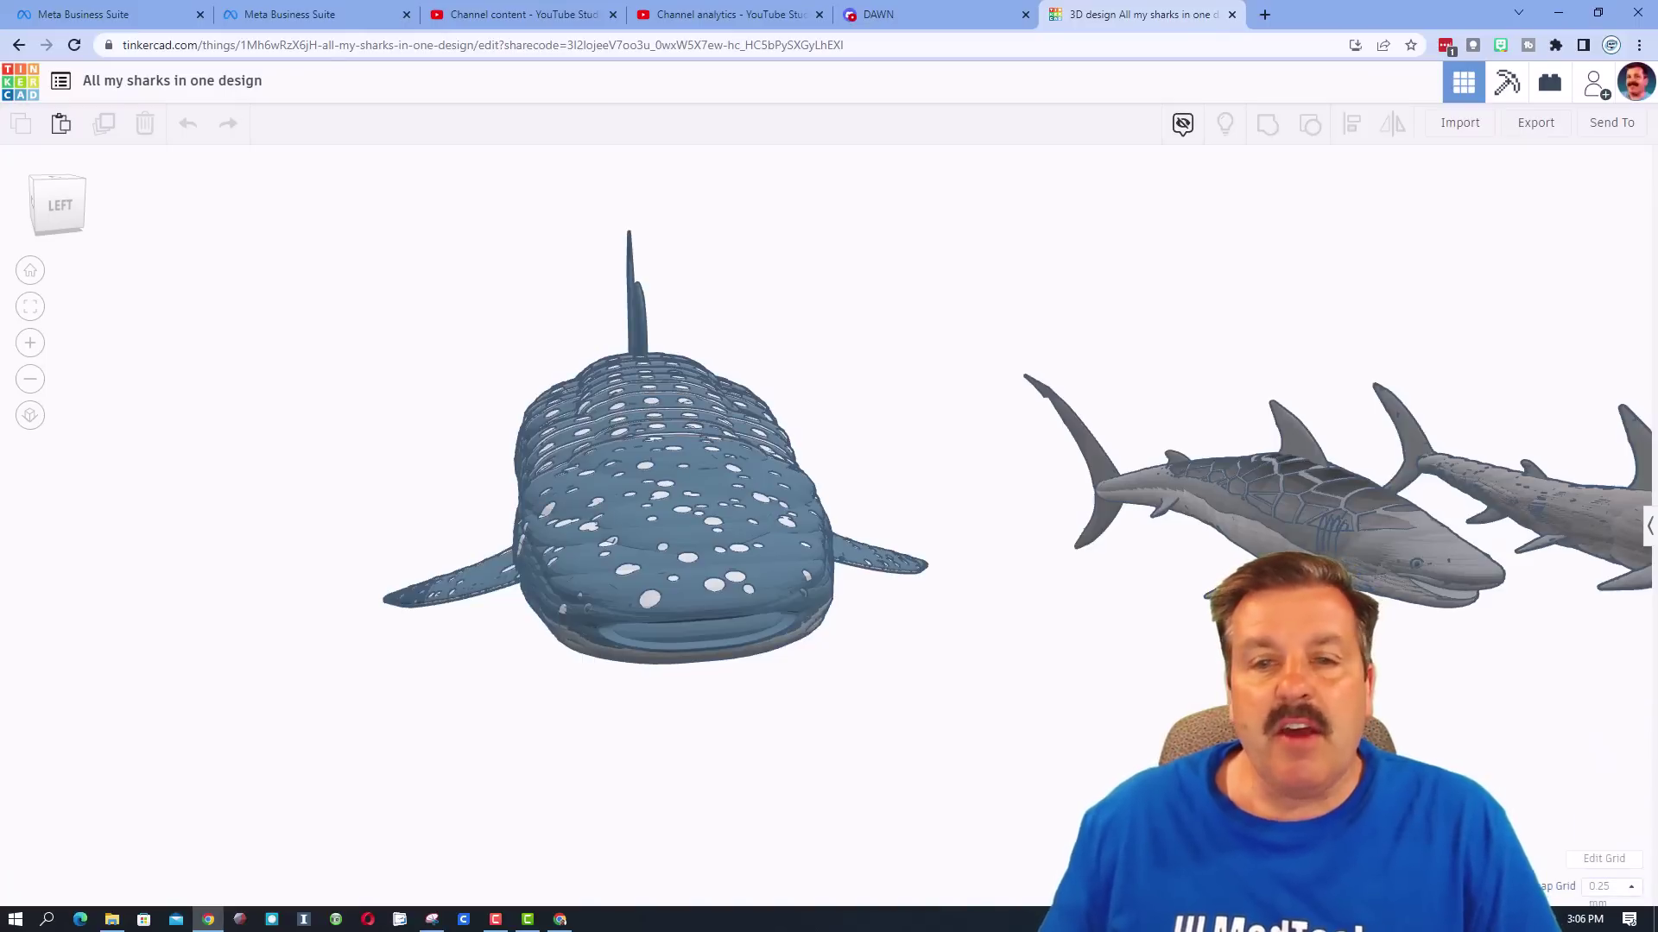
right_drag(857, 718, 900, 682)
scroll(922, 706, up, 2)
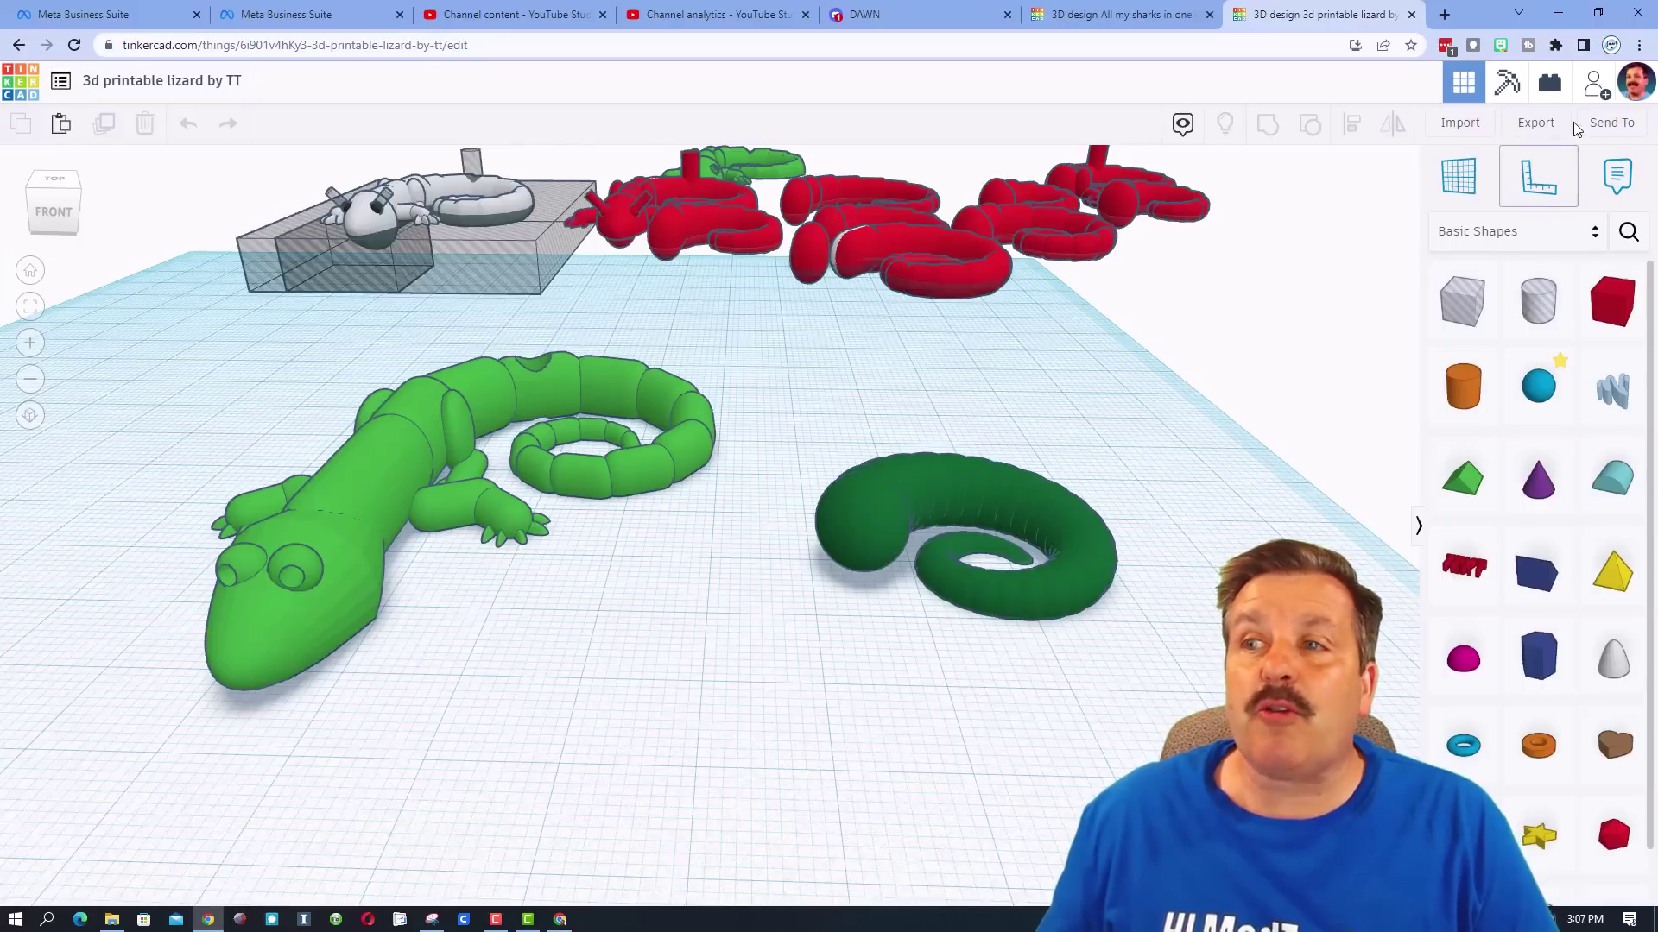
Generate a new collaboration link for the lizard design, copy it and close the Collaborate dialog
click(1594, 85)
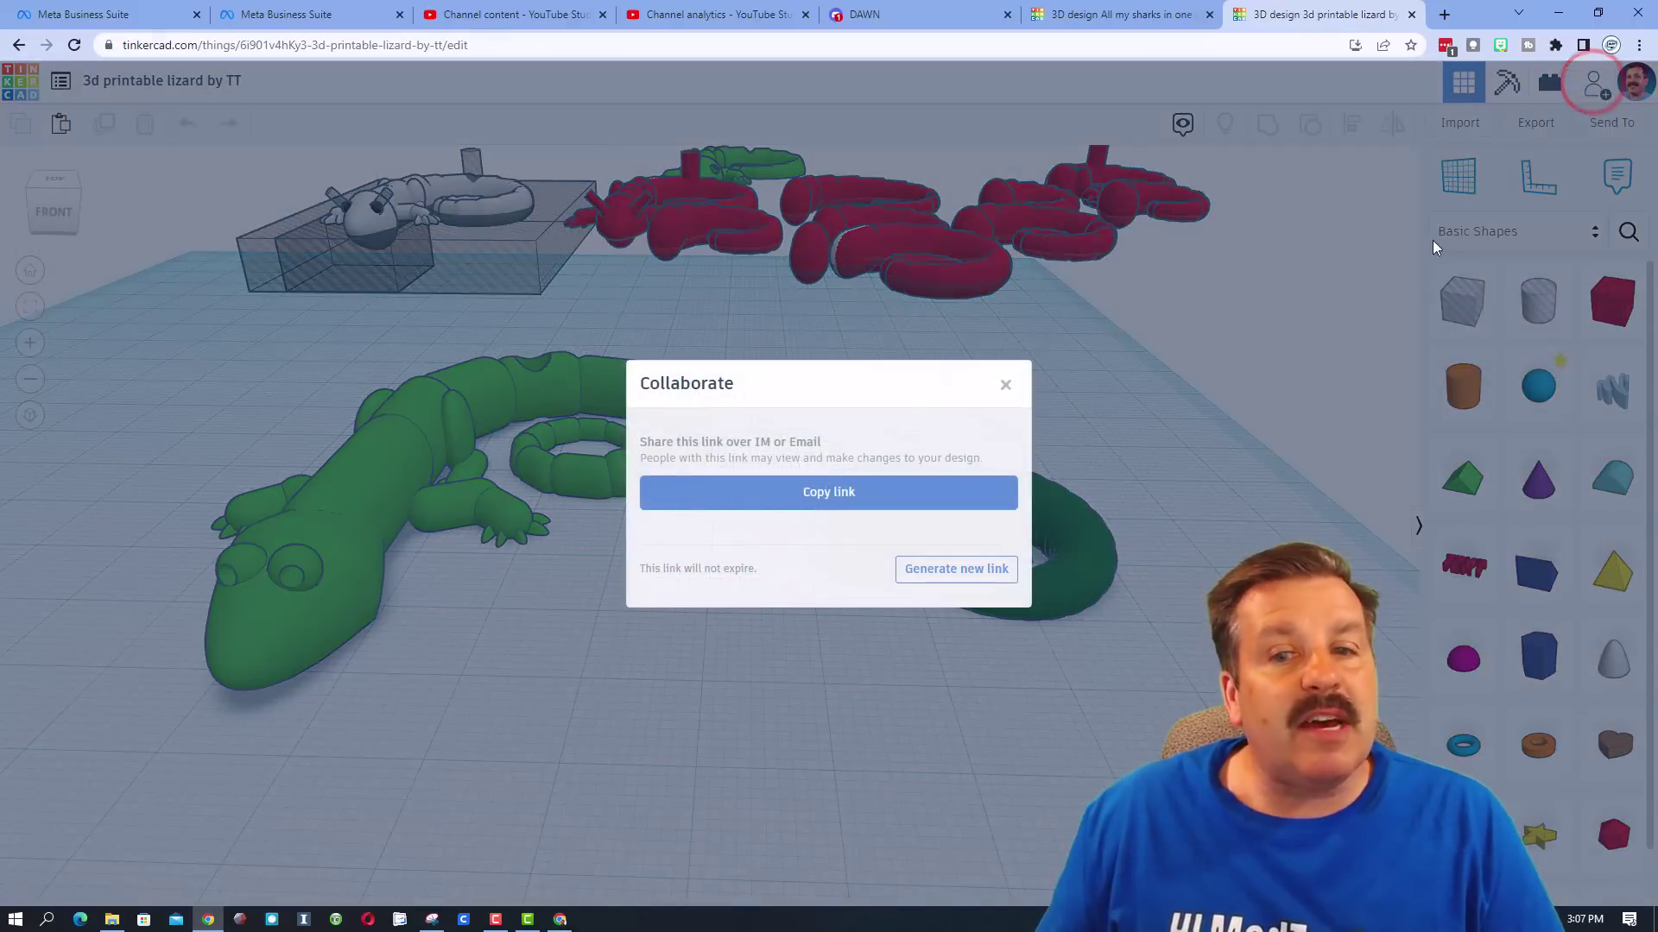
click(975, 566)
click(902, 484)
click(1005, 385)
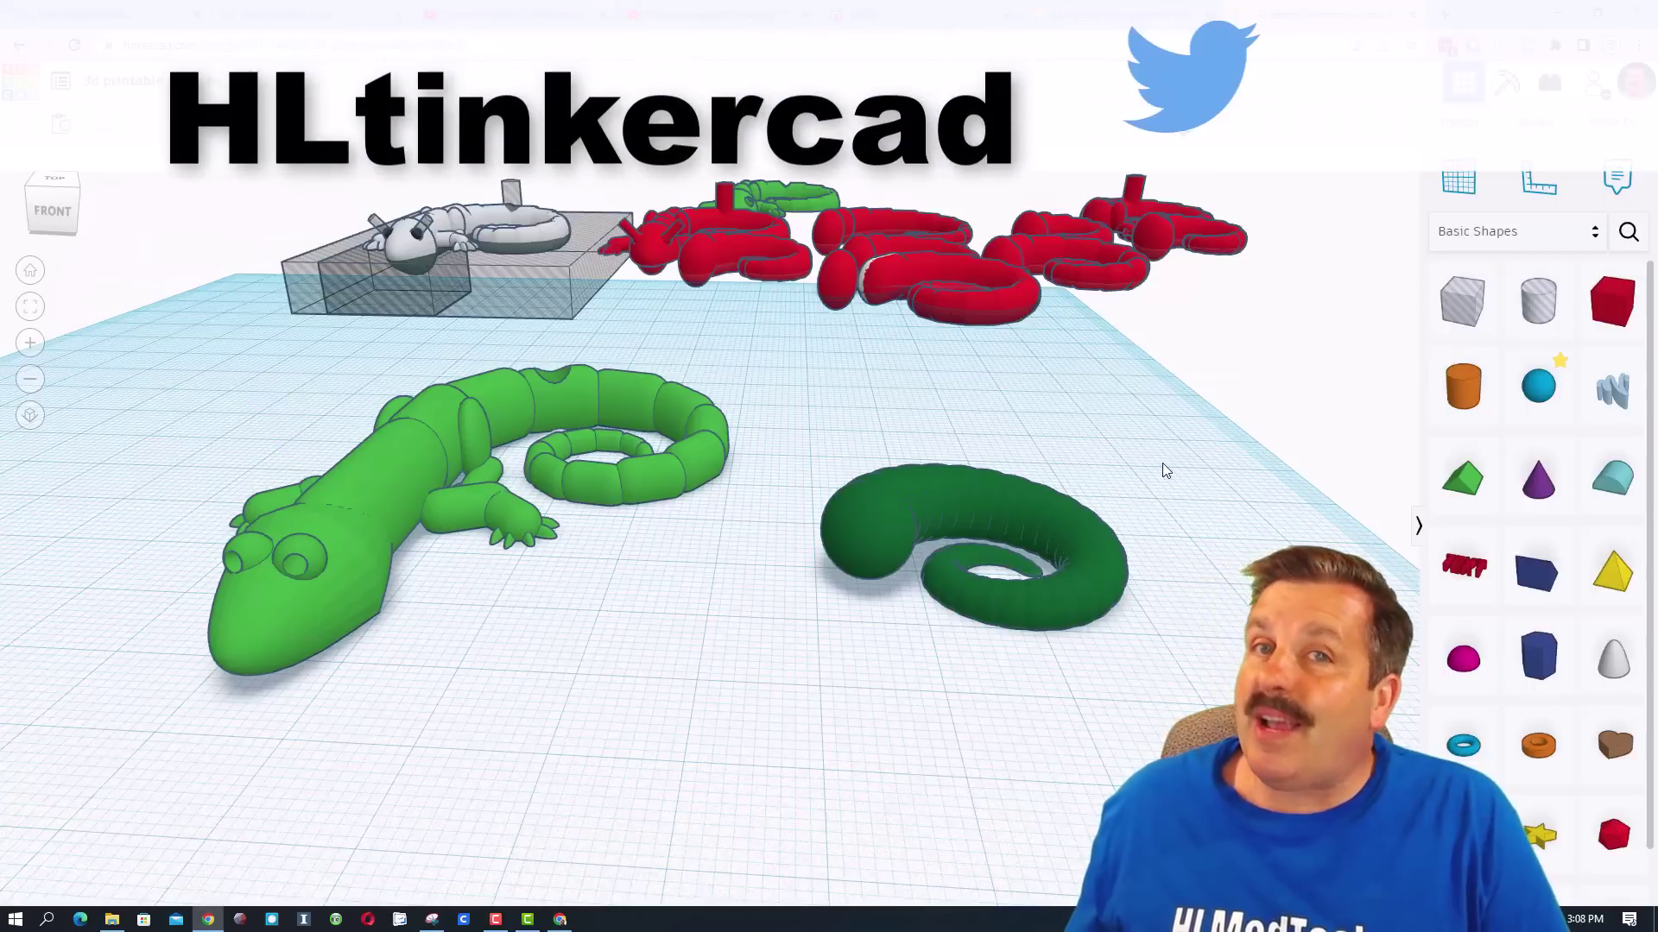
Switch to the HLModTech website's Tinkercad page, then open its Contact Us chat and close it again
key(alt+Tab)
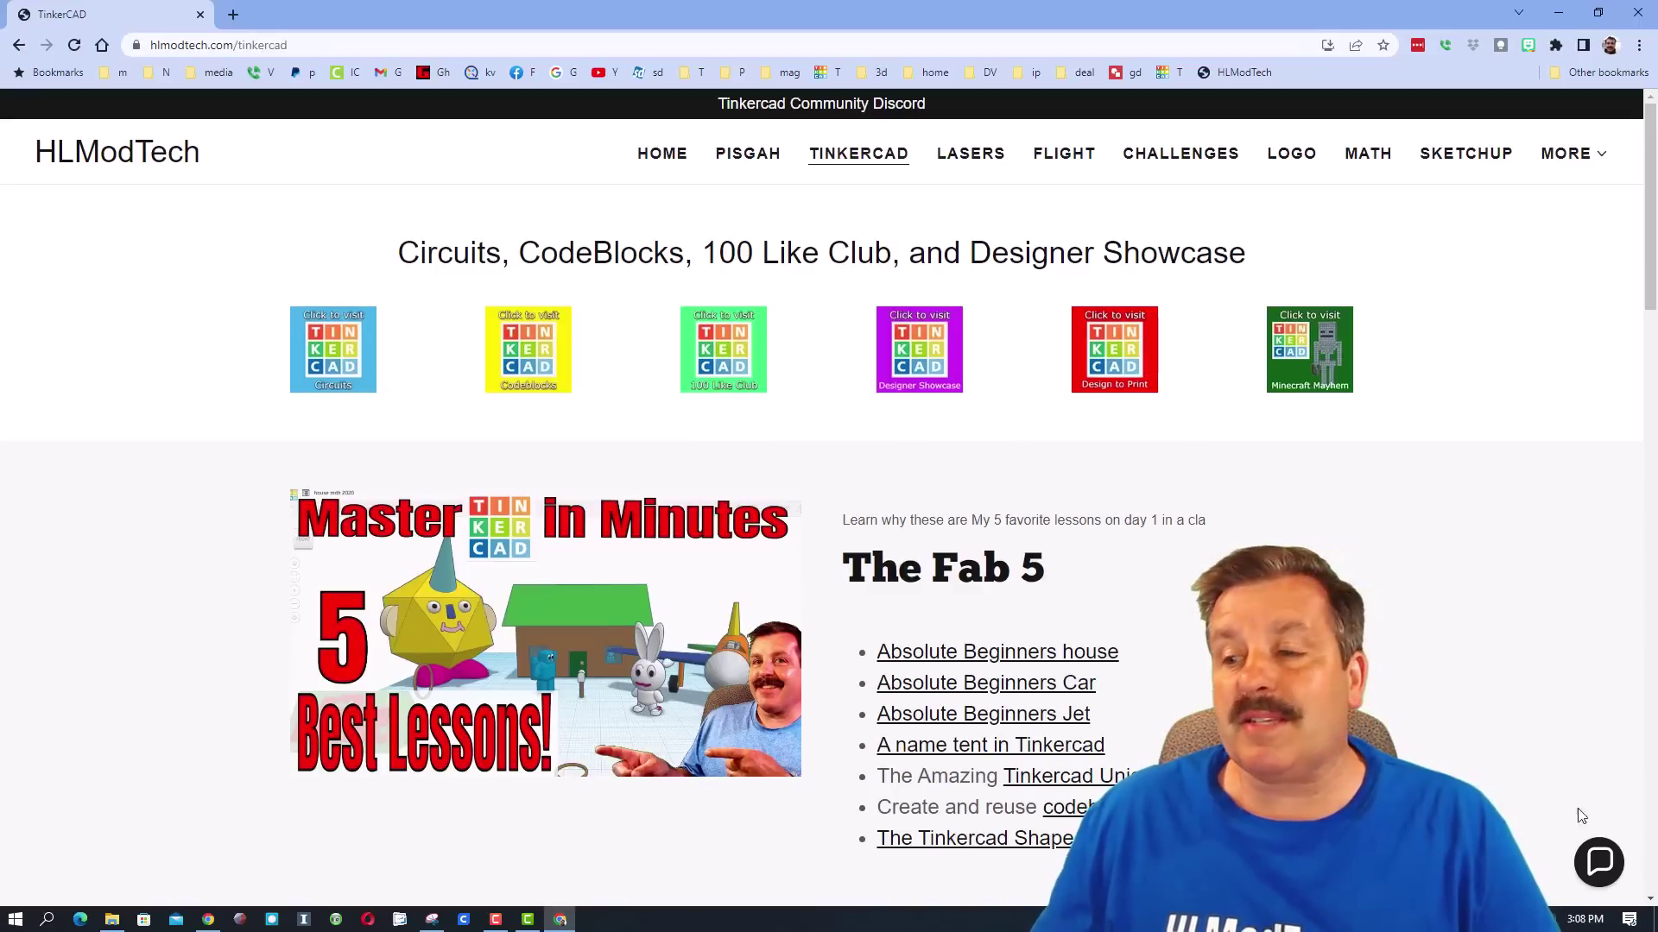
click(1598, 862)
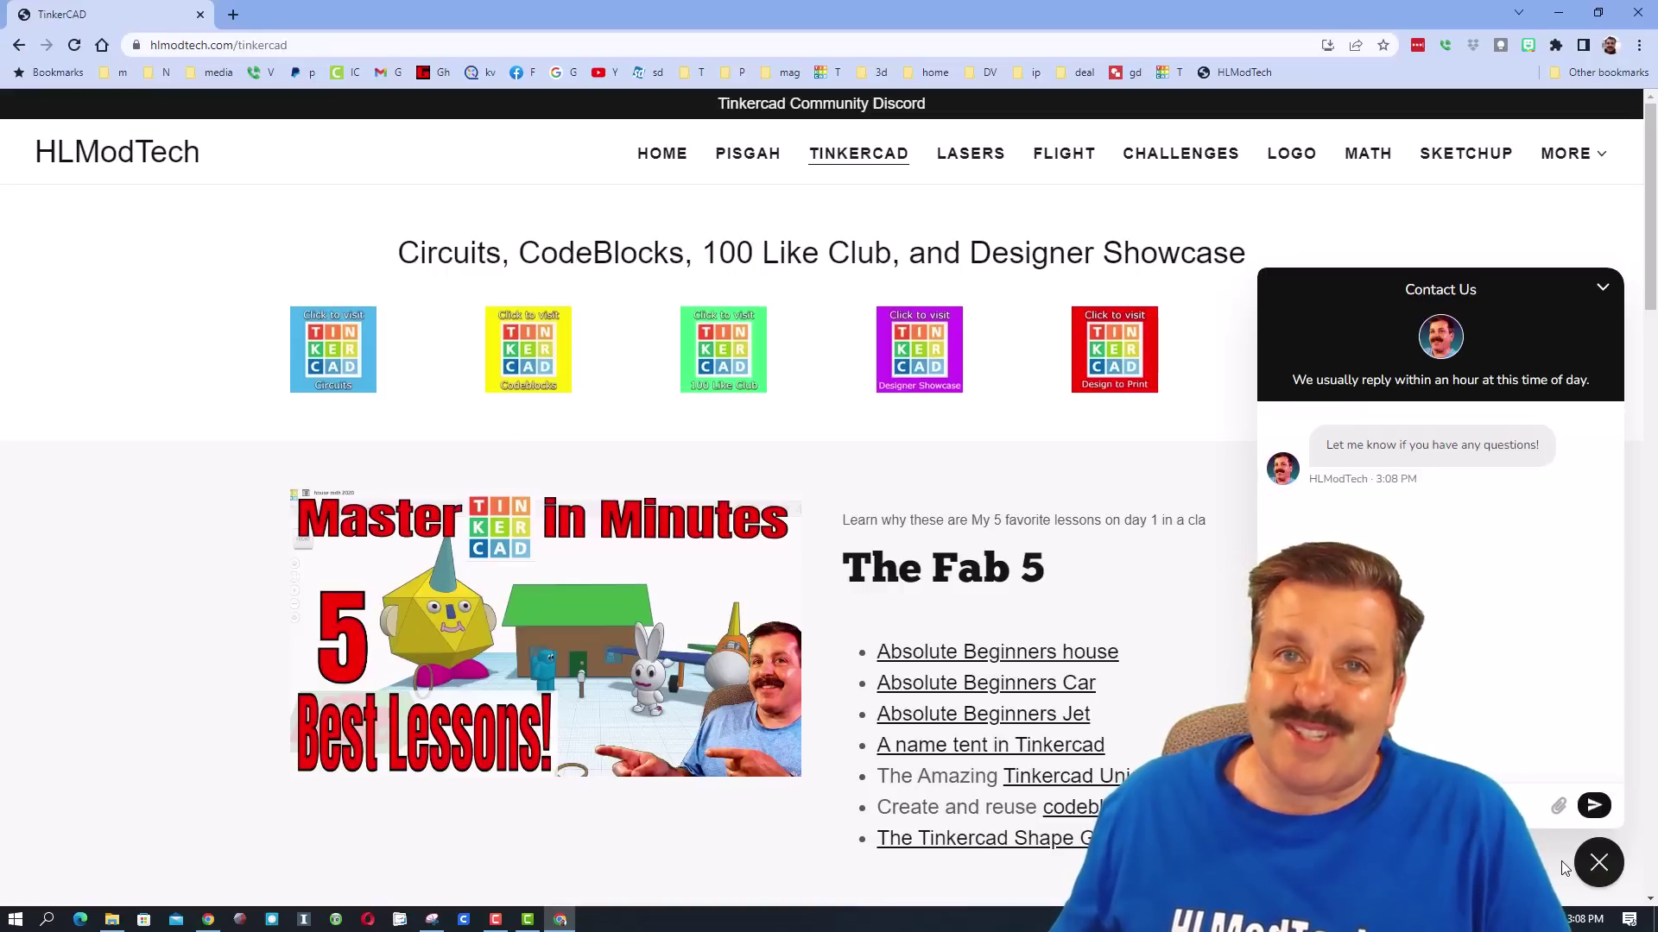
click(1598, 863)
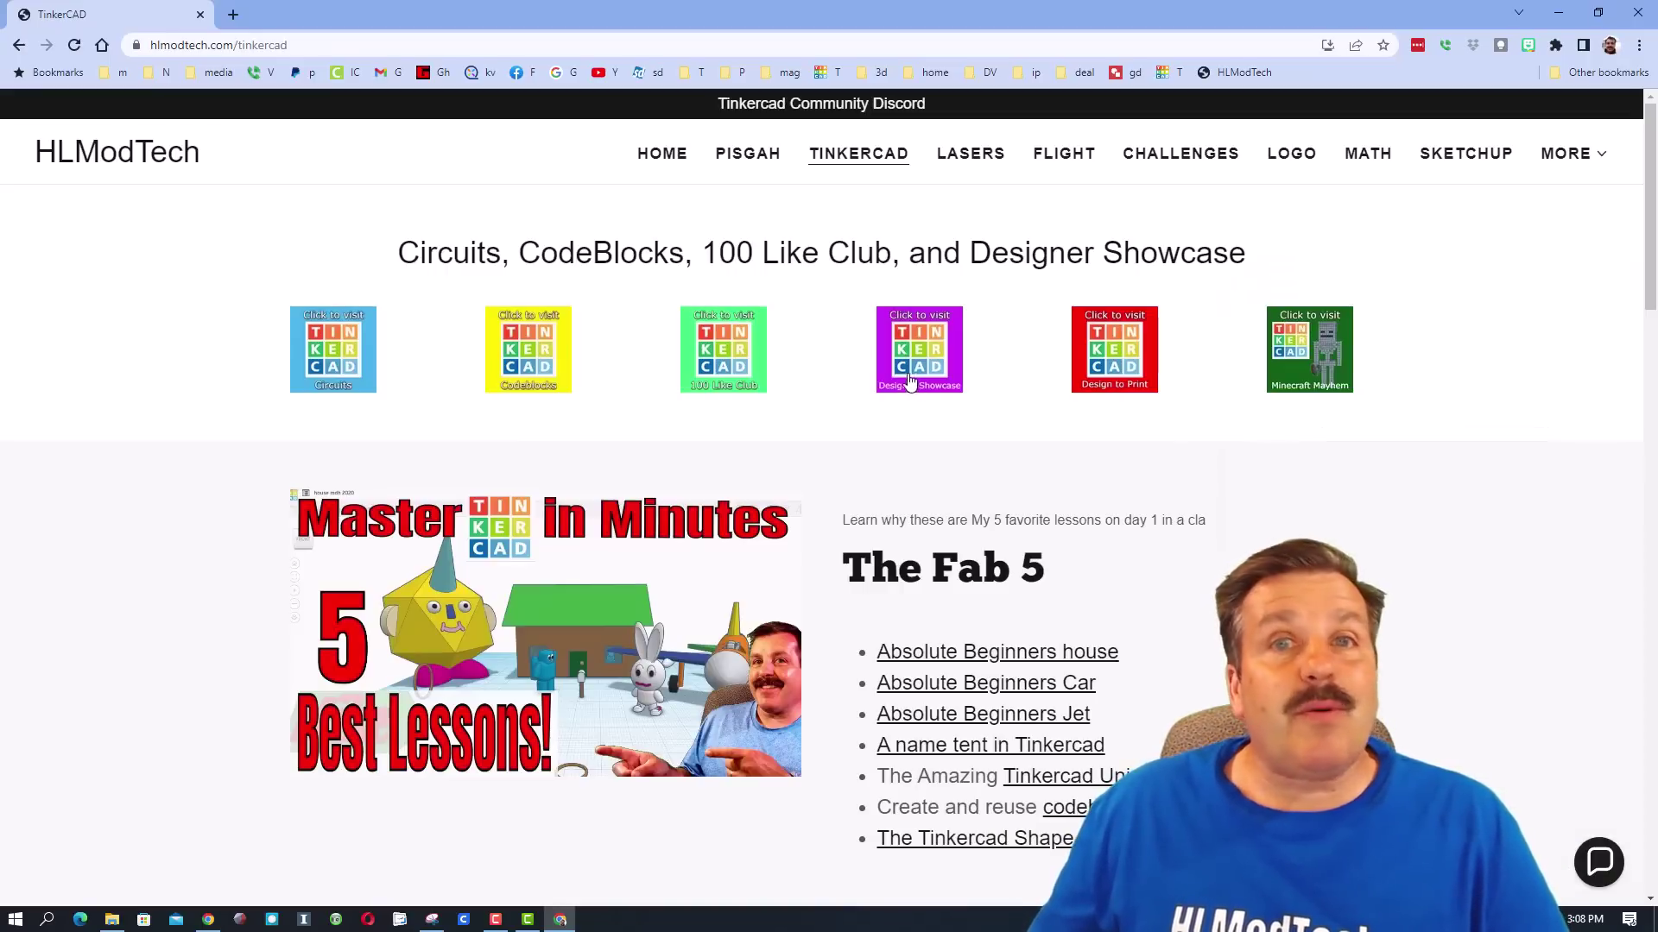